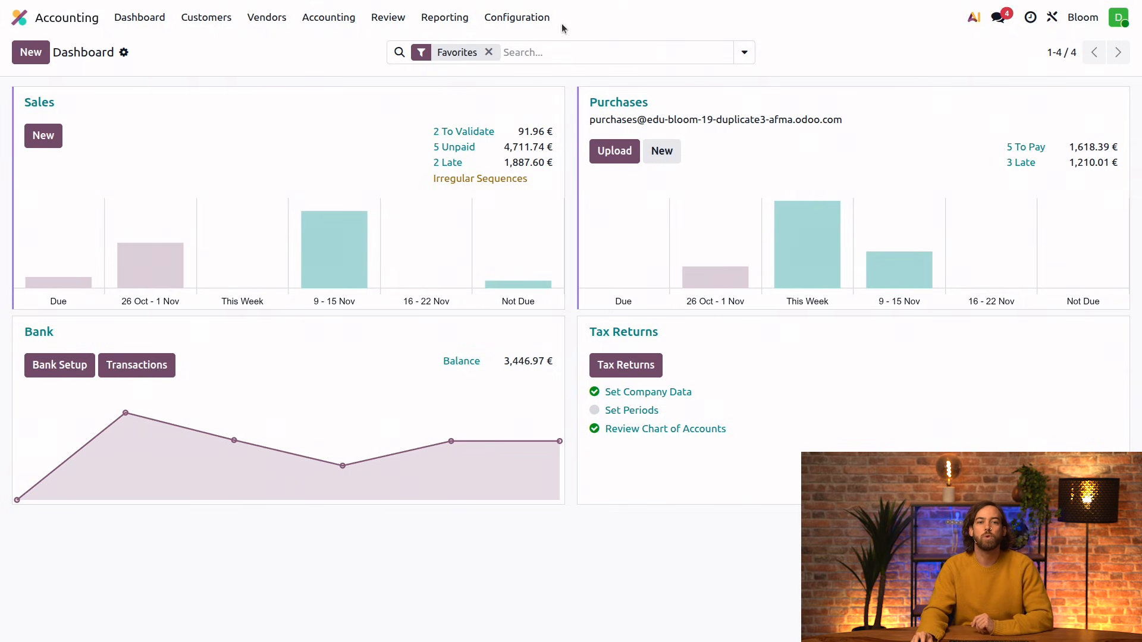
Review the Taxes section (21% defaults, Monthly periodicity) in accounting settings and save.
left_click(543, 18)
left_click(547, 46)
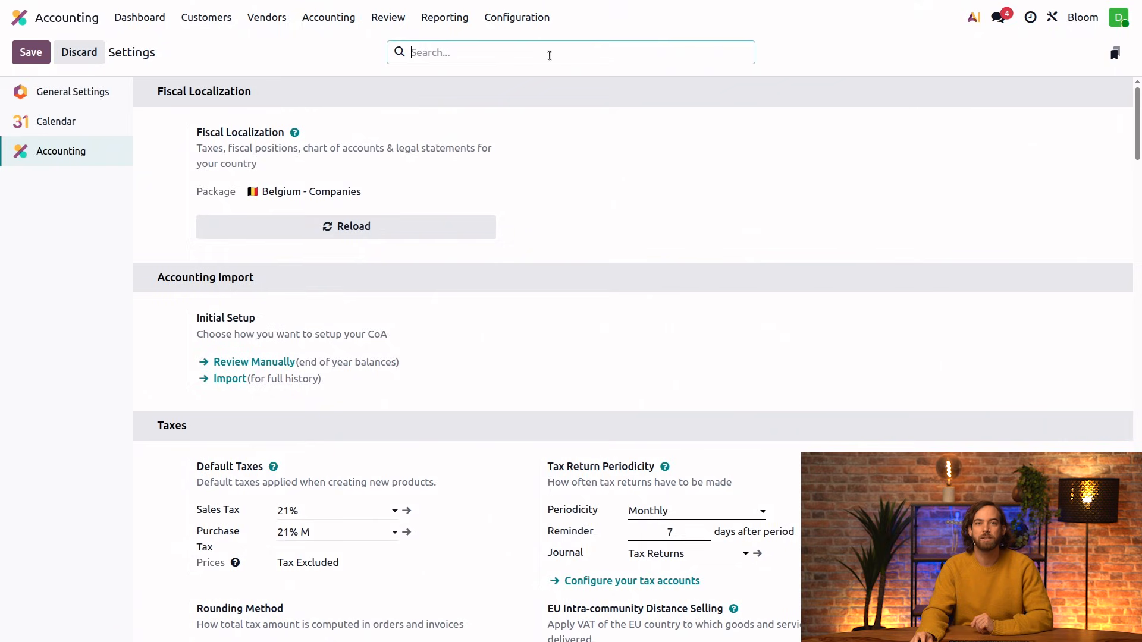
scroll(610, 191, "down", 3)
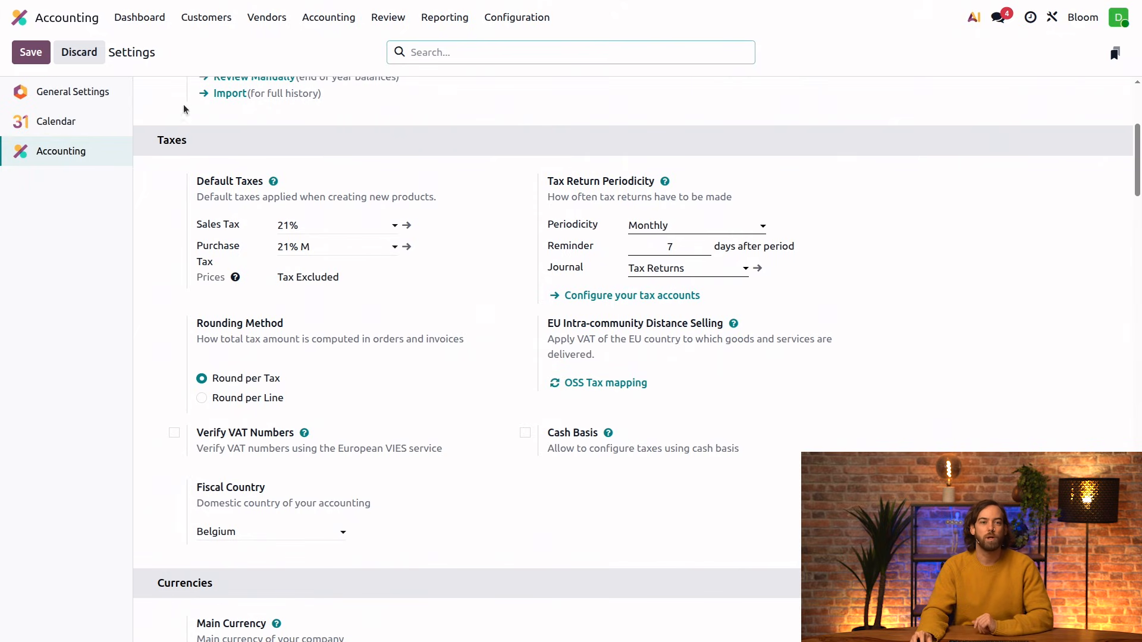
left_click(47, 60)
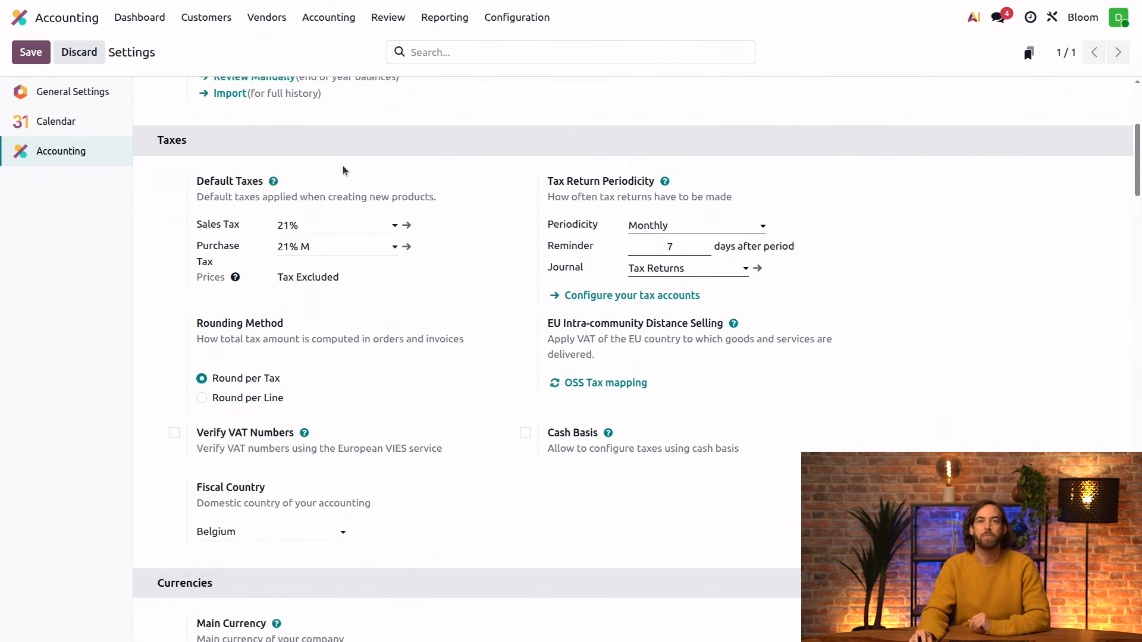
scroll(615, 236, "down", 3)
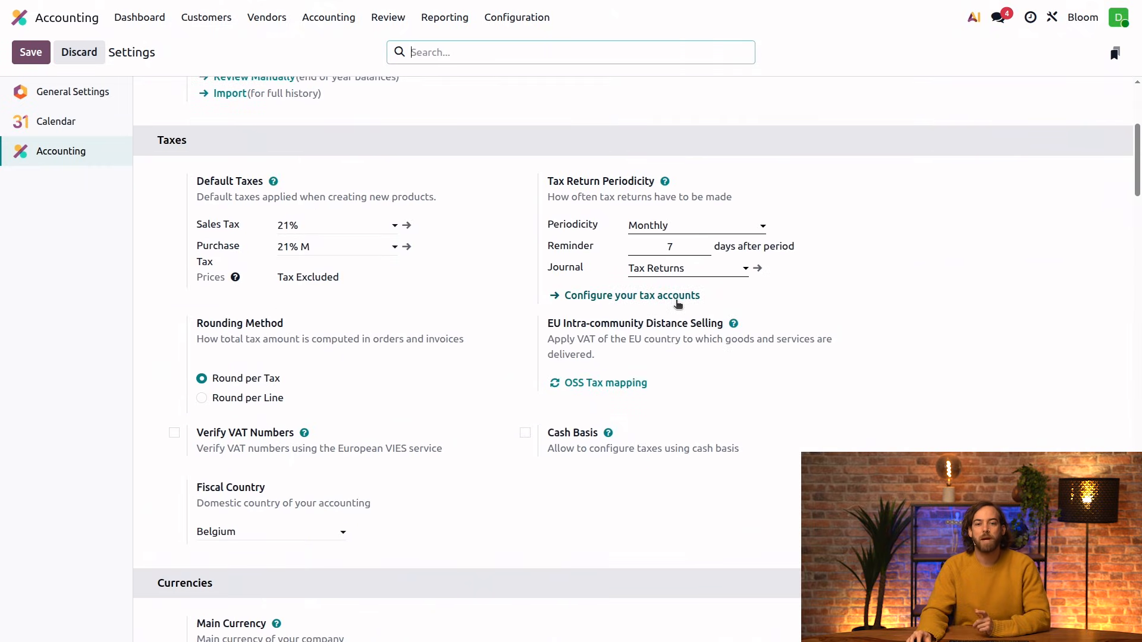
View the tax groups' 451200 payable and 411200 receivable accounts, then return to the dashboard.
left_click(677, 301)
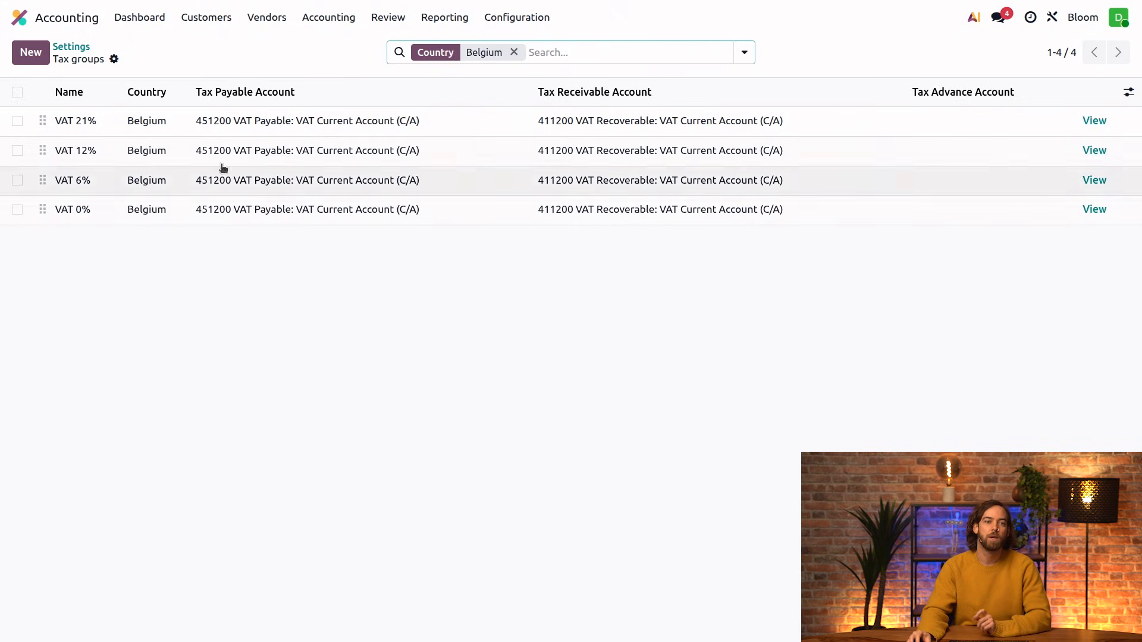
left_click(143, 19)
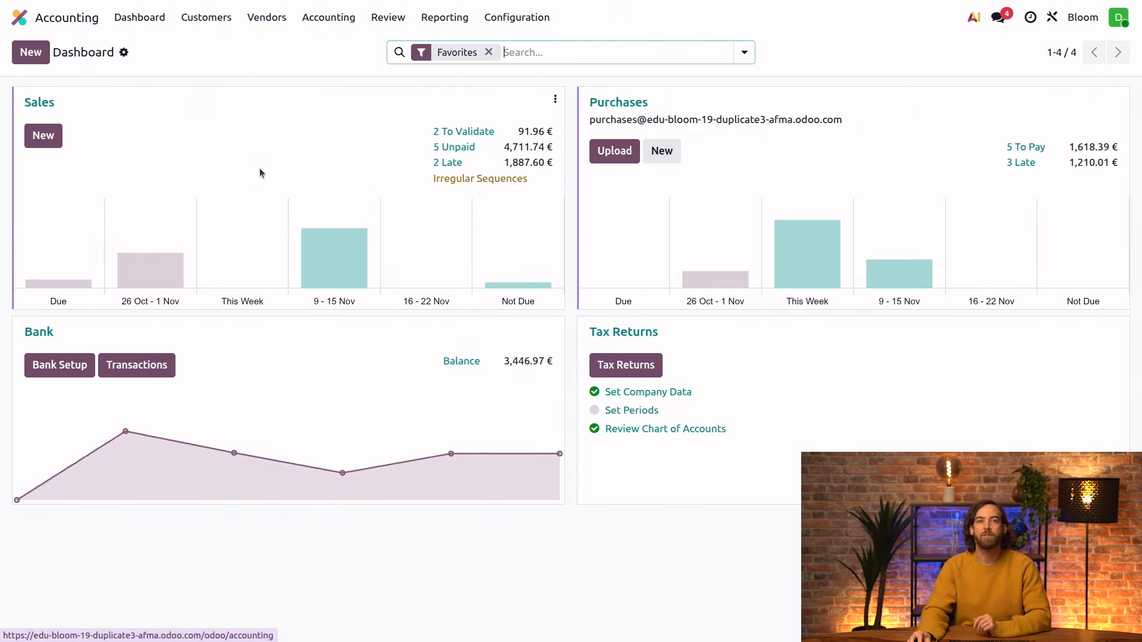
mouse_move(853, 410)
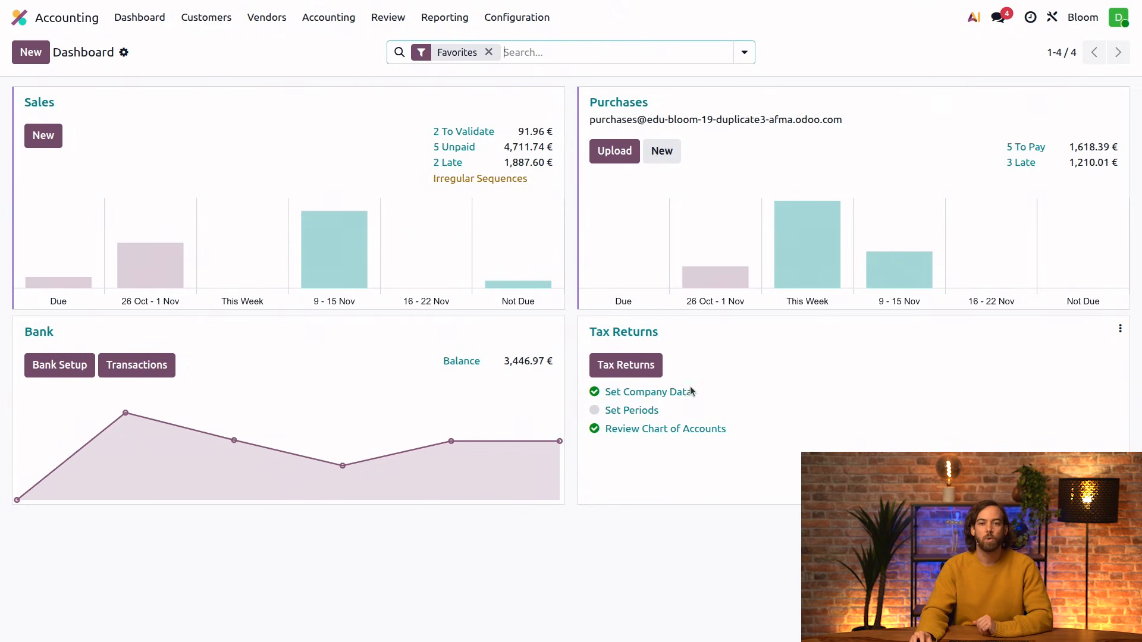
Set the accounting periods' opening date to Nov 1, 2025 and apply.
left_click(641, 371)
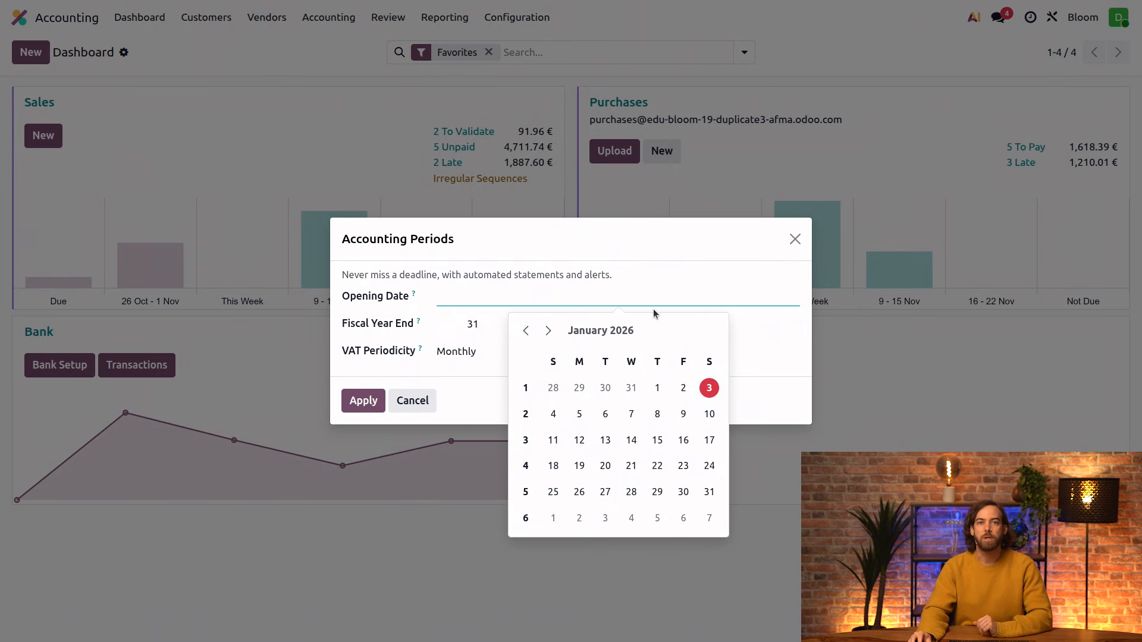
left_click(526, 330)
left_click(526, 330)
left_click(708, 394)
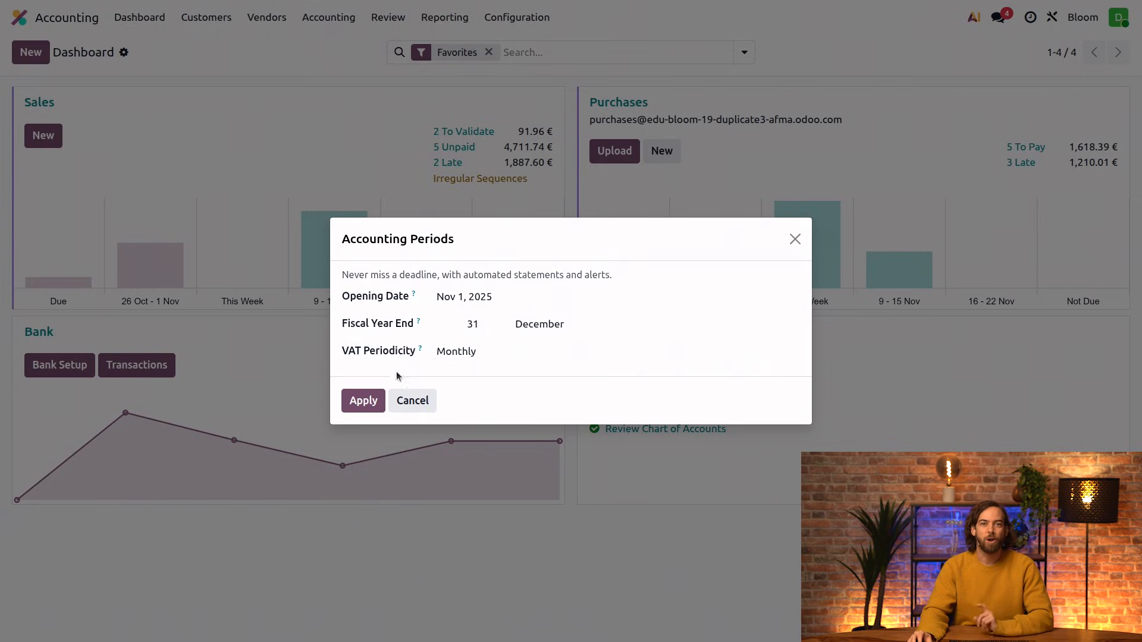
left_click(345, 400)
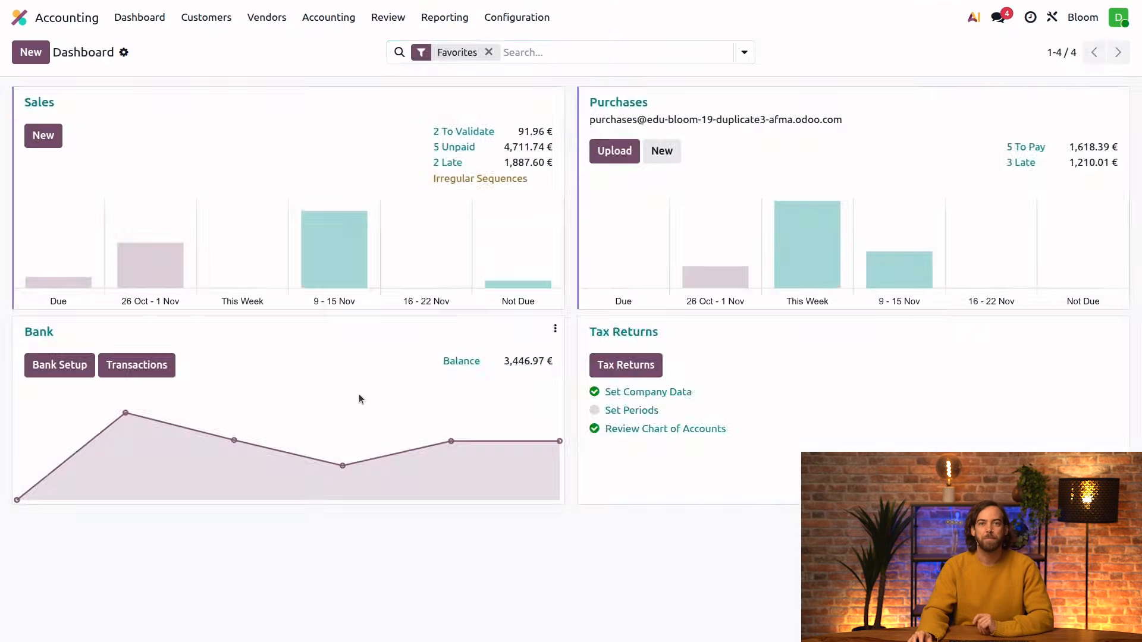
List the tax returns from the dashboard and show more actions for VAT October 2025.
left_click(140, 17)
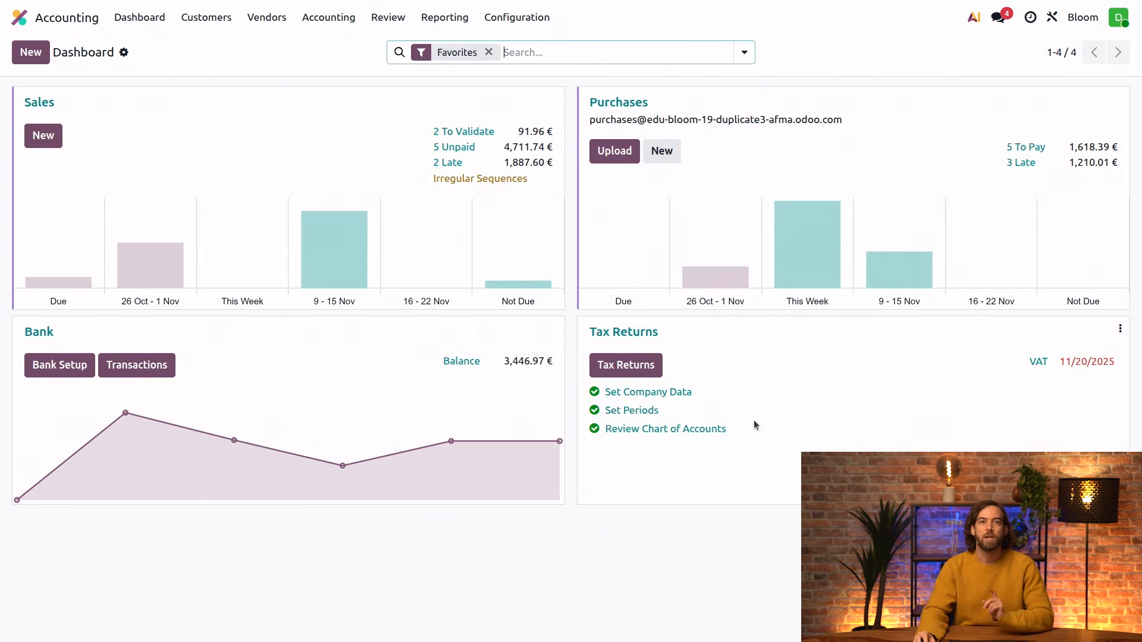
left_click(646, 366)
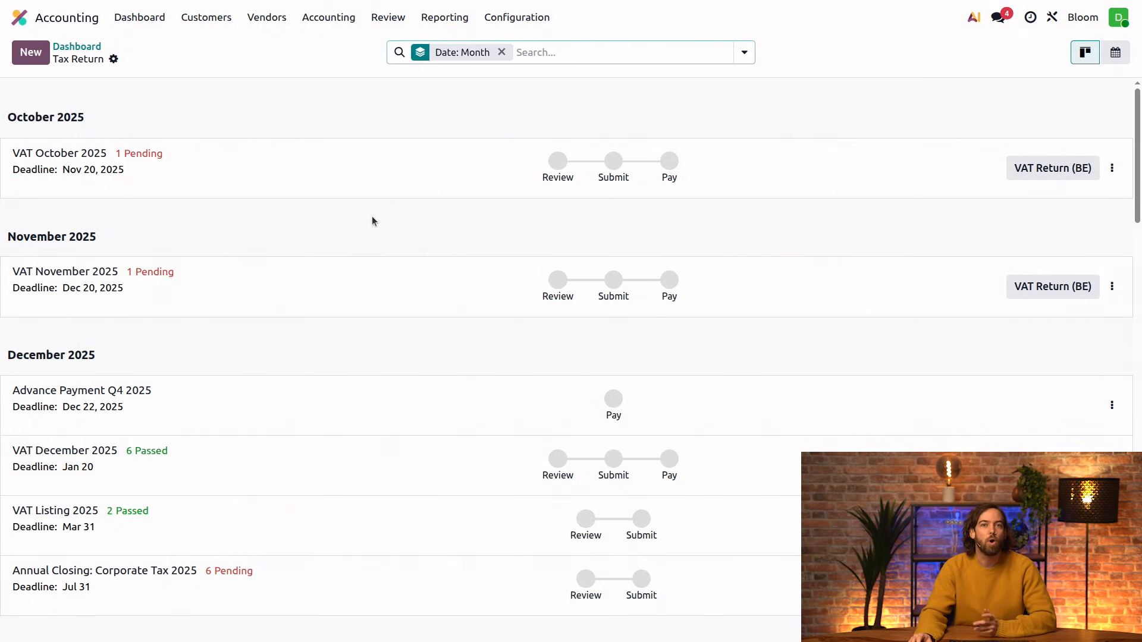
scroll(367, 221, "down", 2)
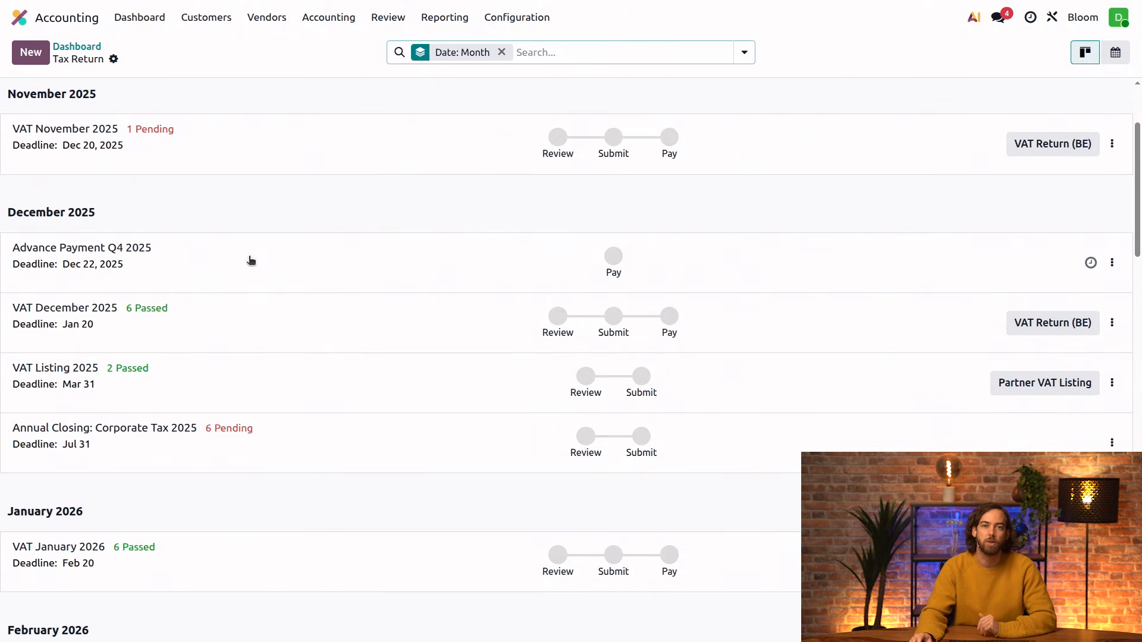
scroll(252, 261, "down", 1)
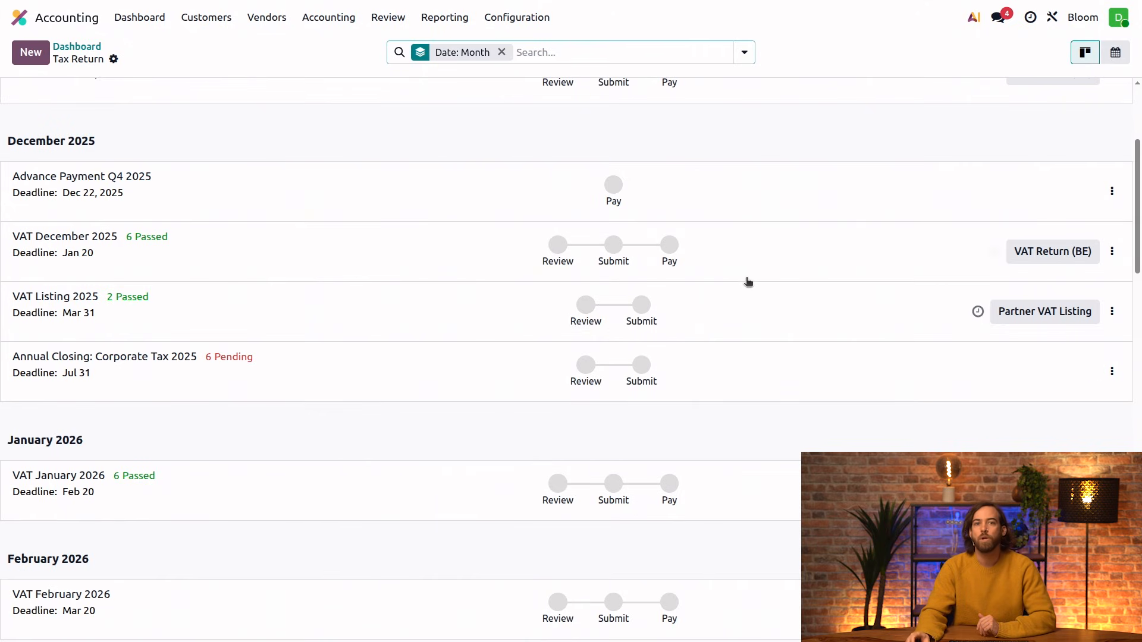
scroll(758, 279, "up", 3)
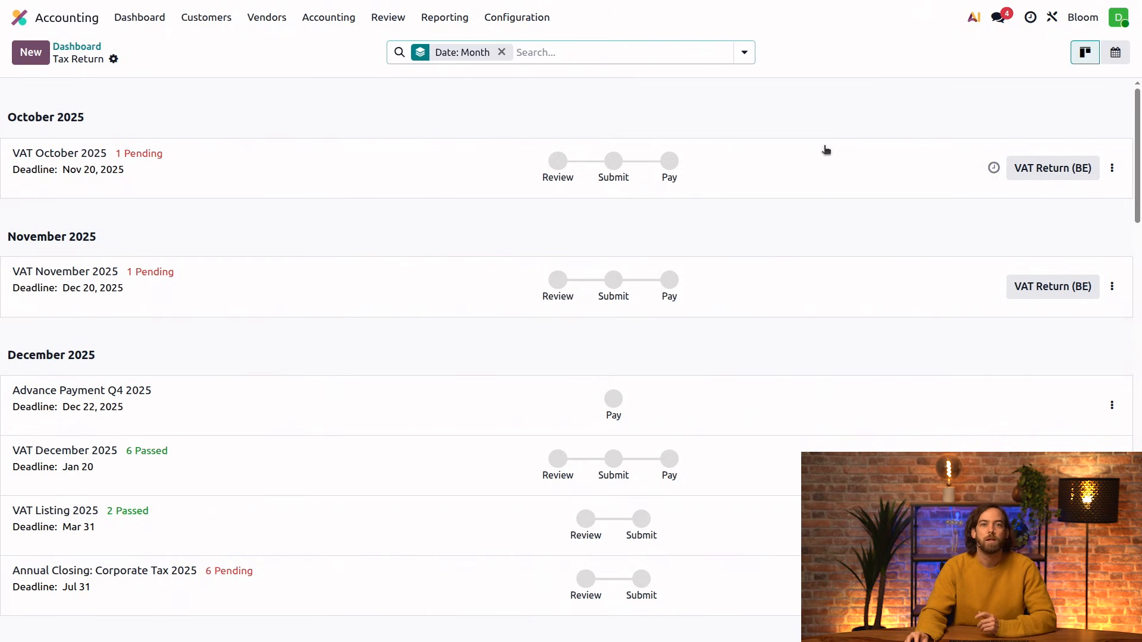
mouse_move(571, 168)
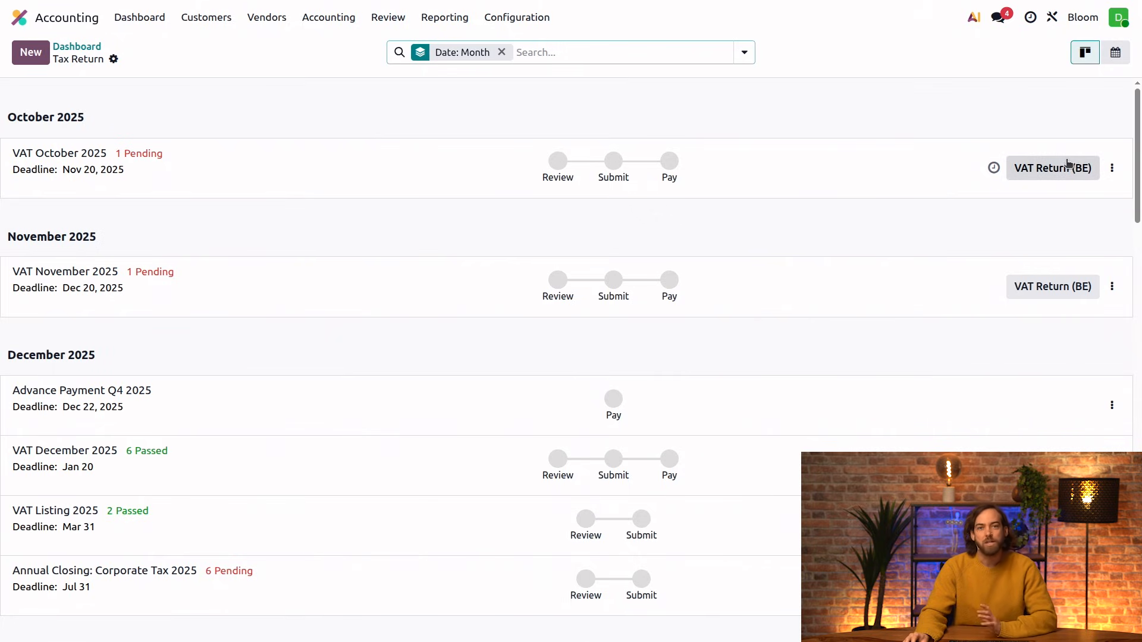
left_click(1116, 168)
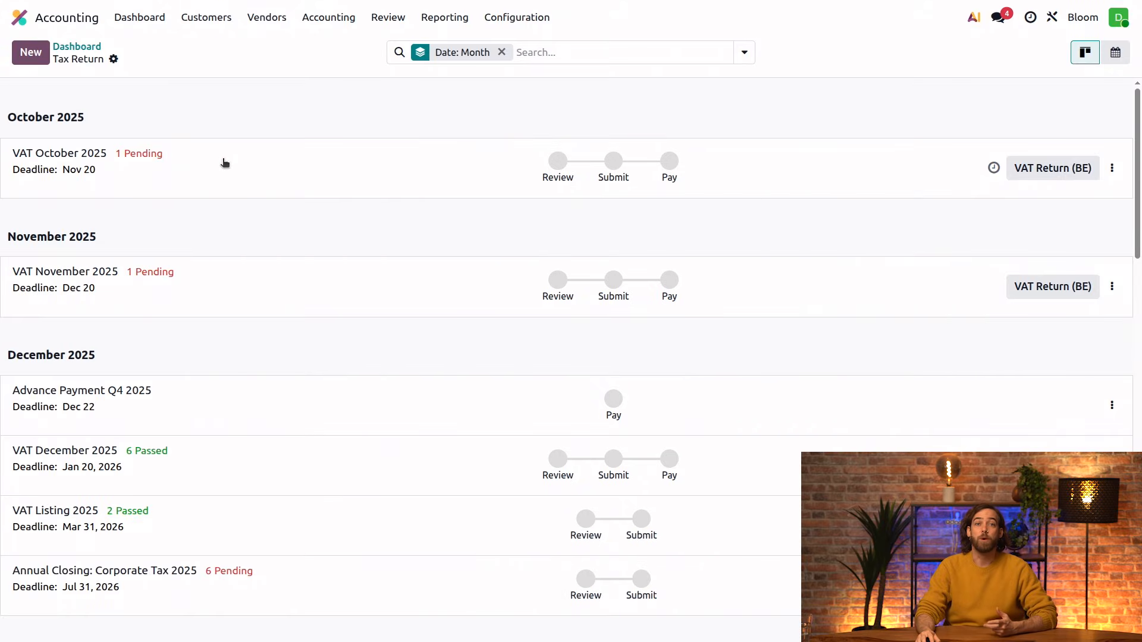
Open the VAT October 2025 return's checklist with Draft entries flagged as anomaly.
left_click(226, 163)
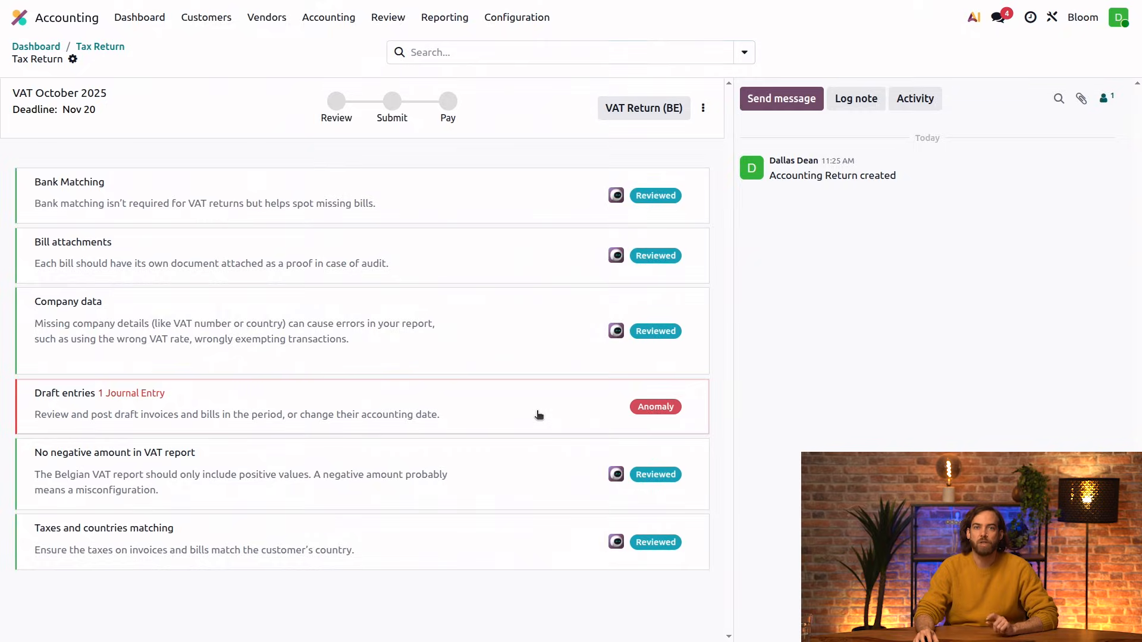
Post draft invoice INV/2025/00023 from the Draft entries check and return to the tax return.
left_click(538, 415)
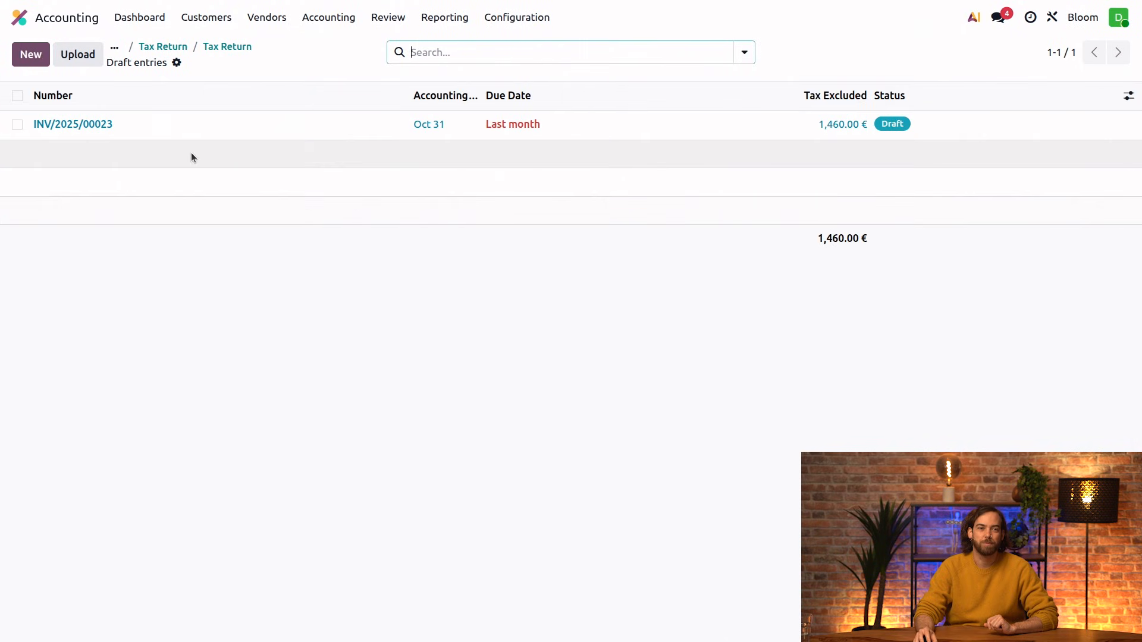
left_click(101, 129)
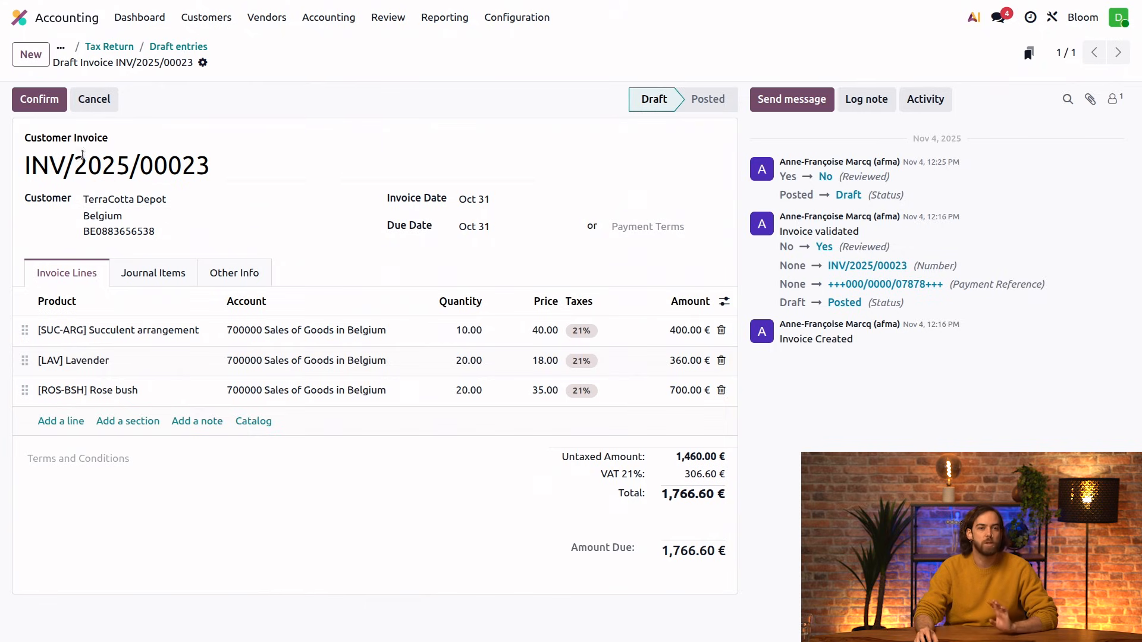
left_click(37, 100)
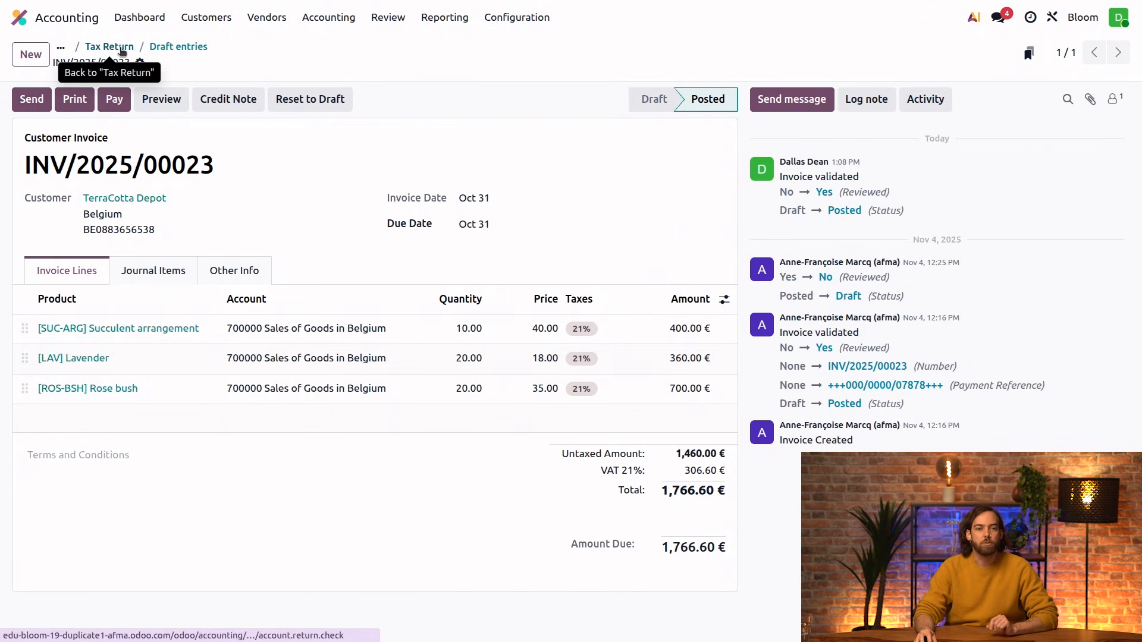
left_click(109, 47)
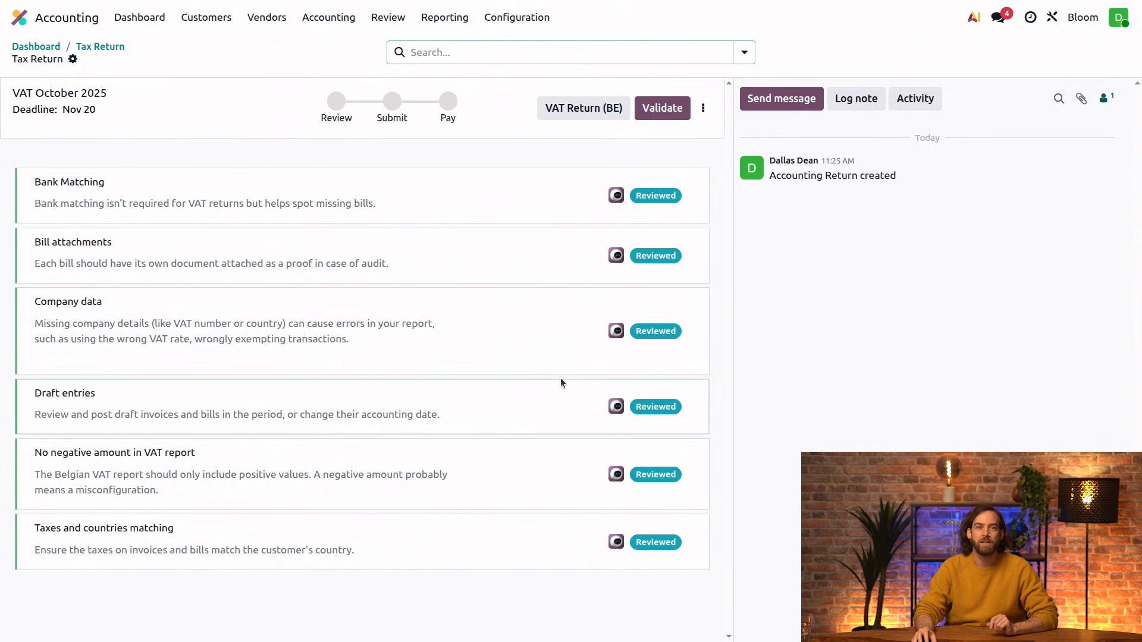
Reopen VAT October 2025 and mark its Draft entries check as Supervised.
left_click(109, 47)
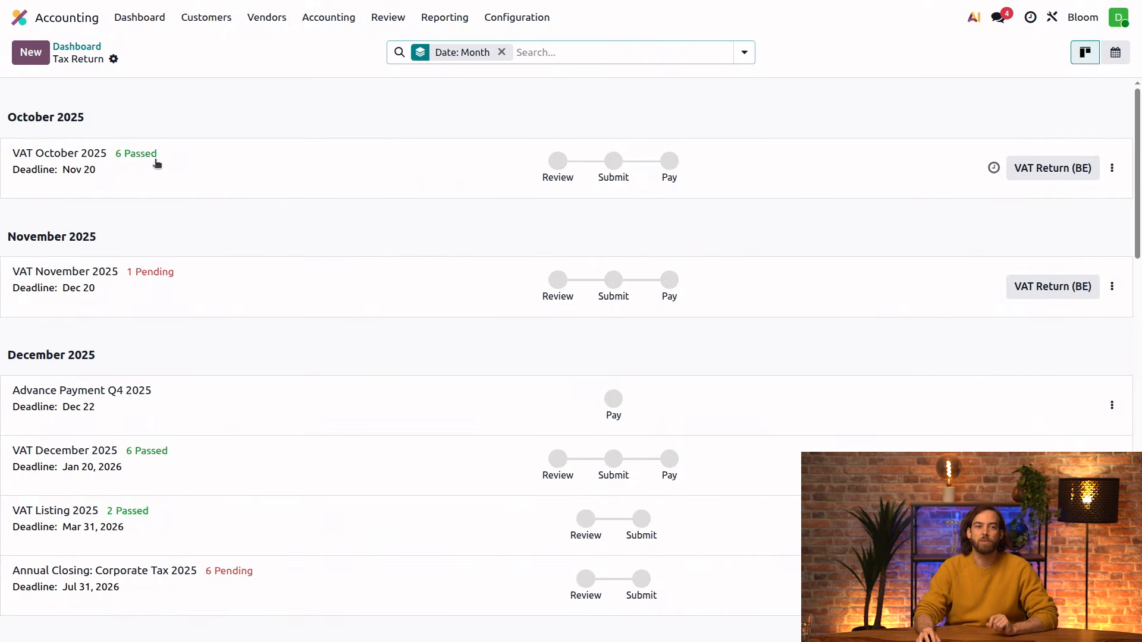
mouse_move(219, 168)
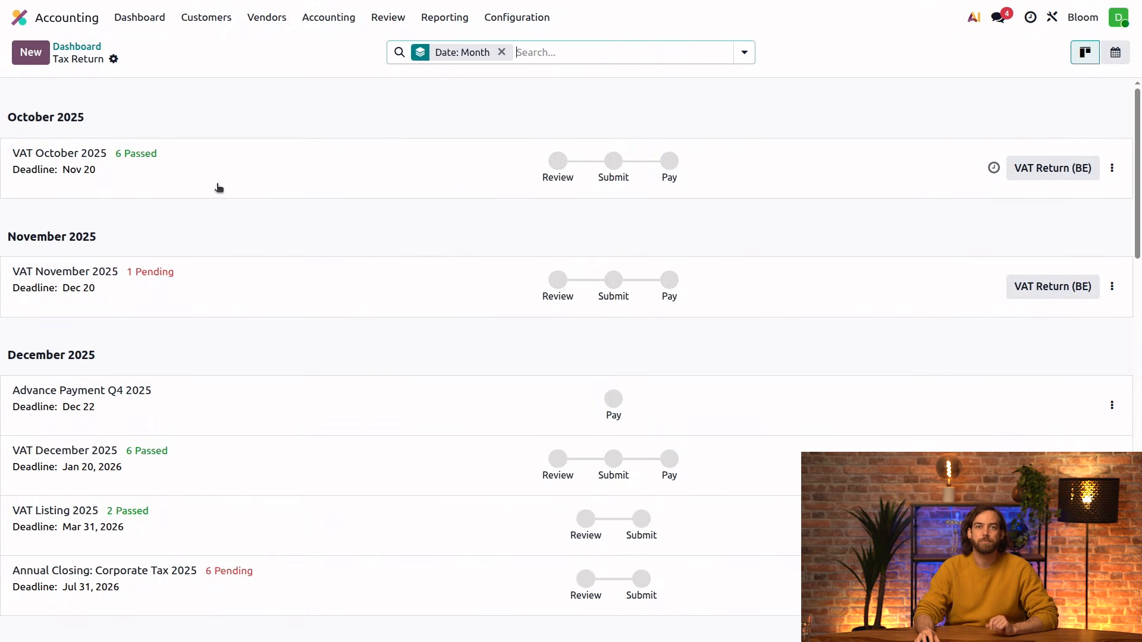
left_click(238, 184)
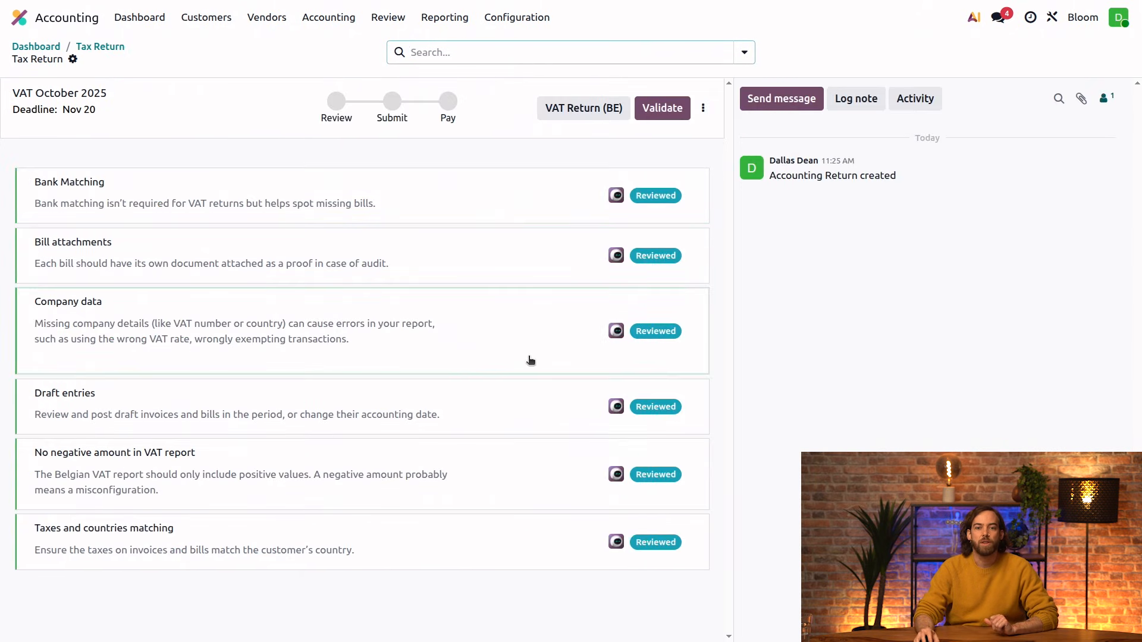
left_click(661, 409)
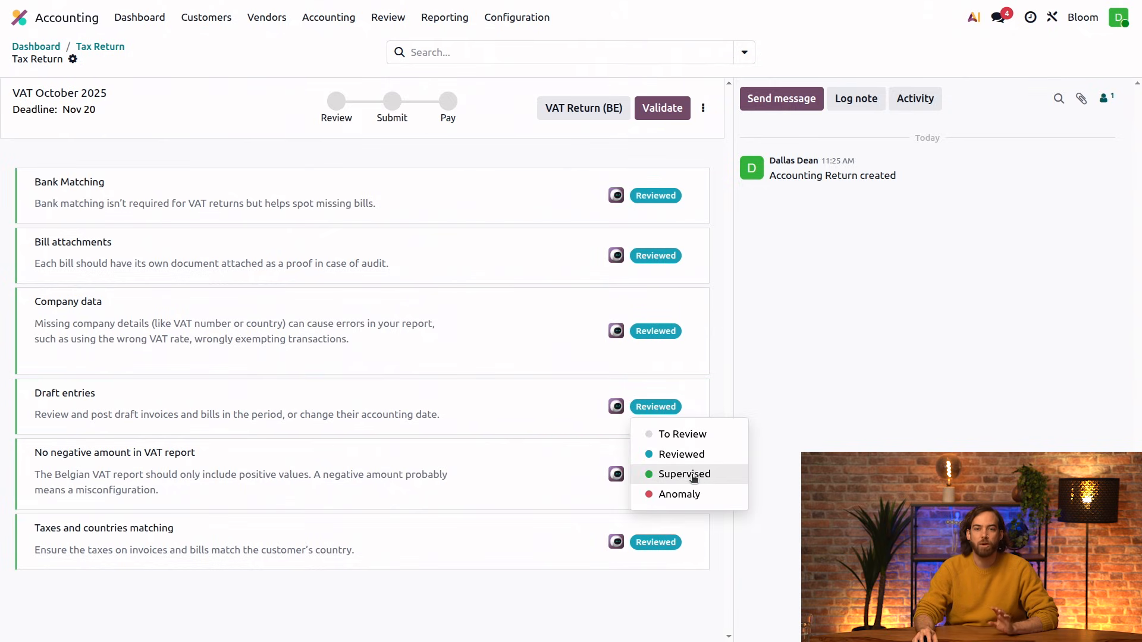
left_click(694, 476)
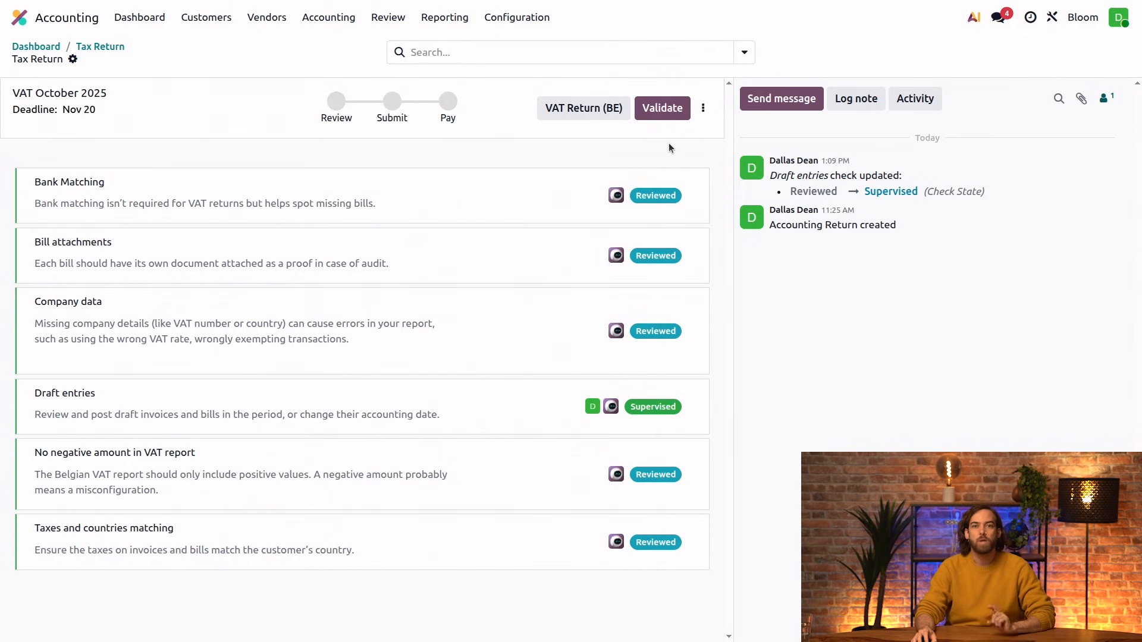
Validate the return and lock the October period, posting closing entry TAX/2025/10/0001.
left_click(659, 109)
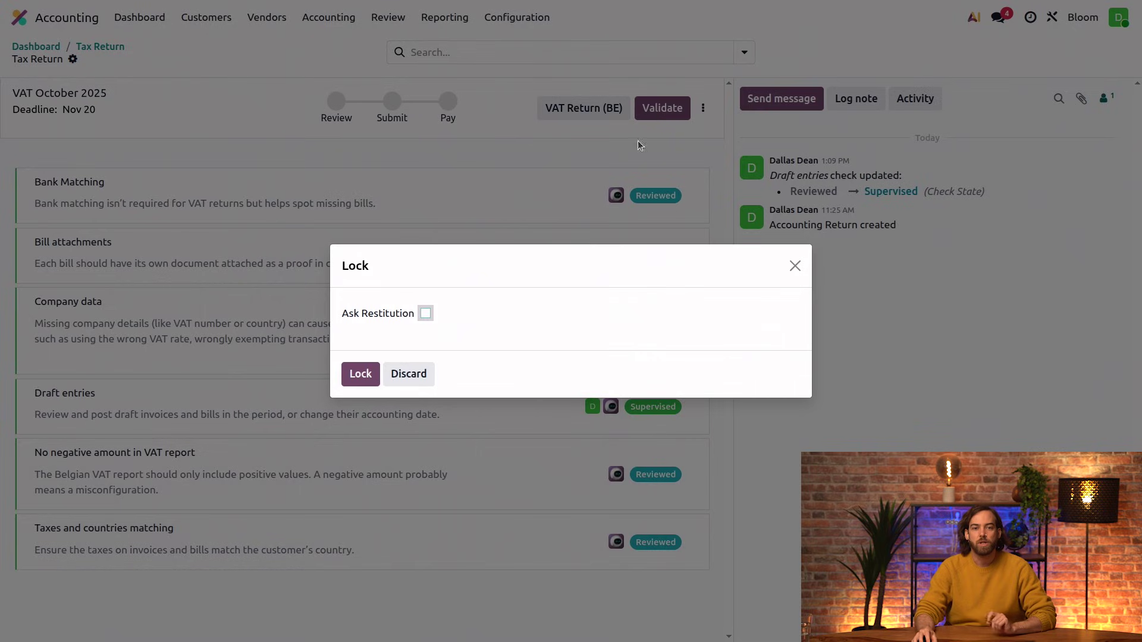
left_click(369, 373)
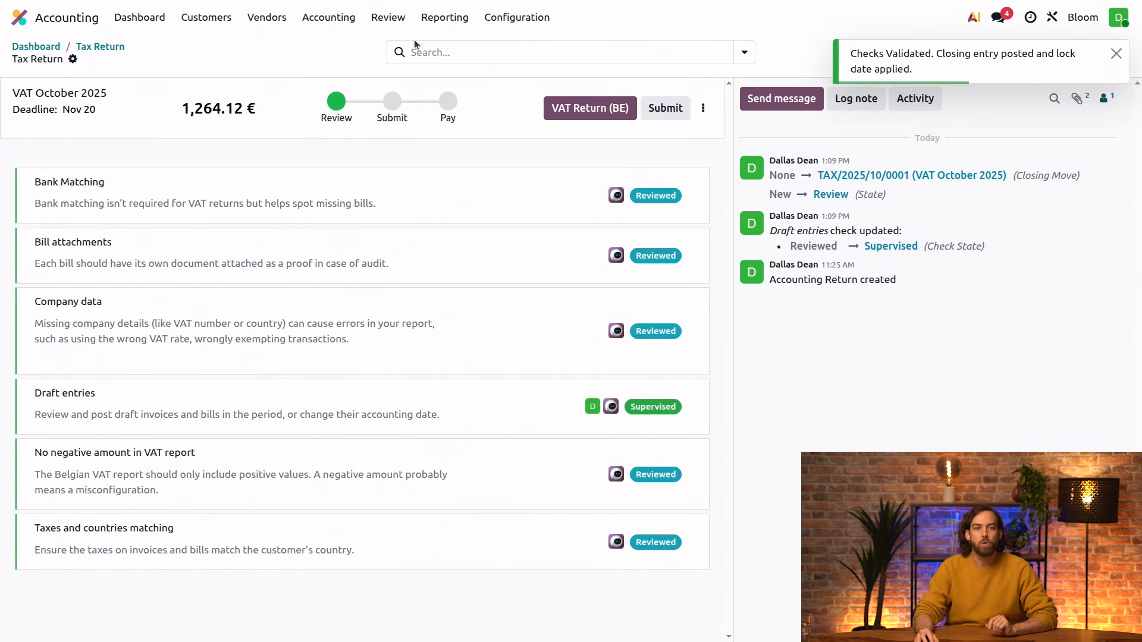
left_click(335, 26)
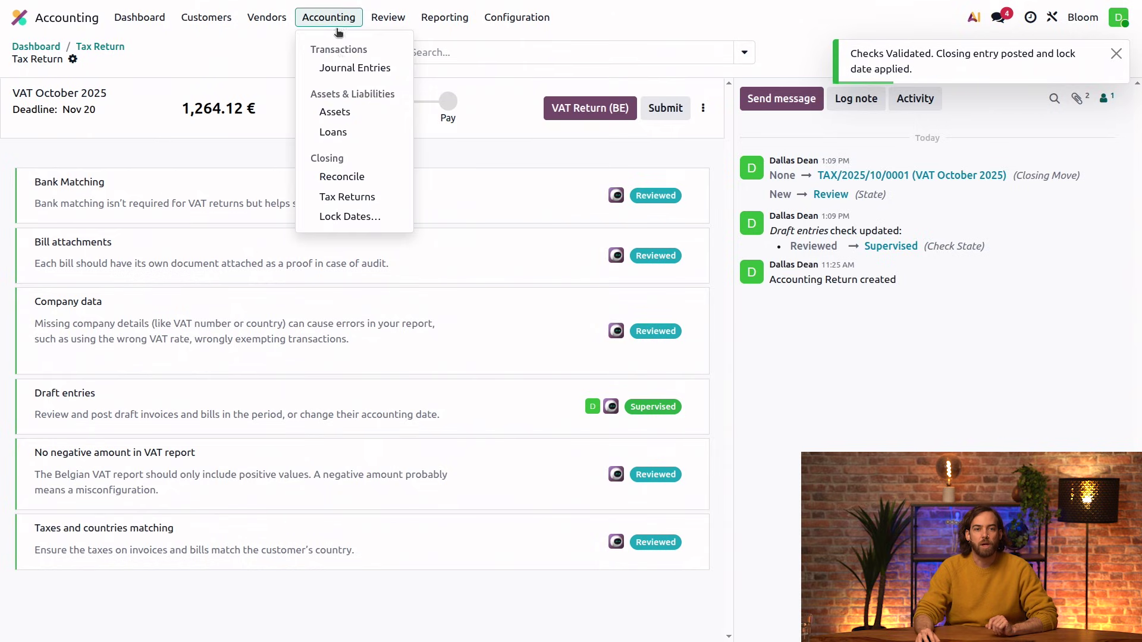
Review the Lock Journal Entries dialog showing tax returns locked through Oct 31.
left_click(358, 223)
left_click(615, 224)
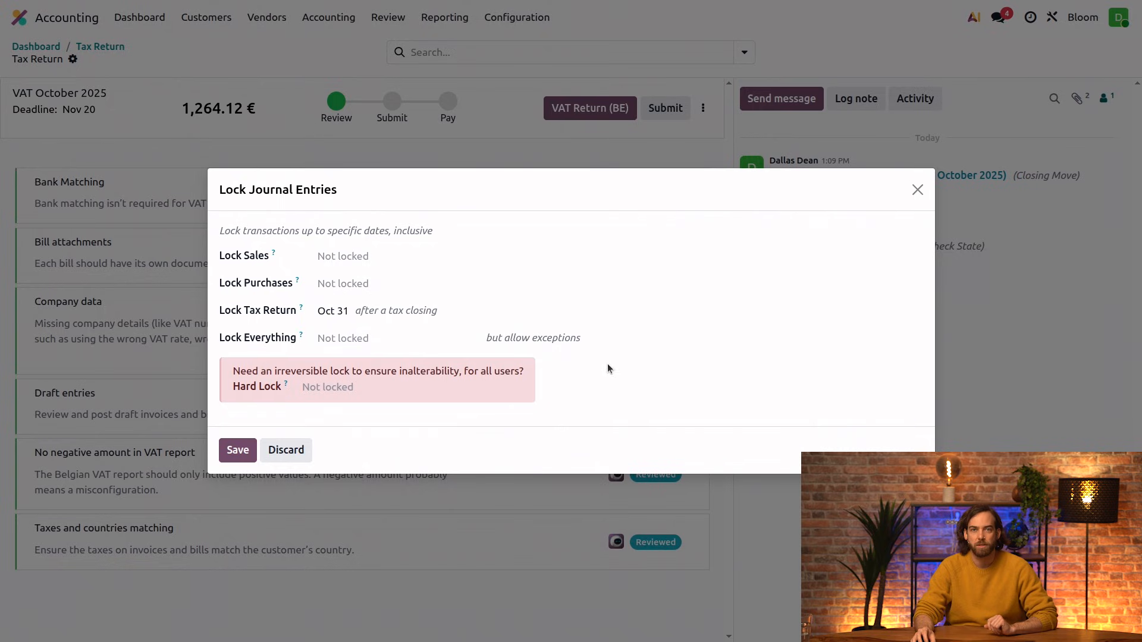
From the dashboard's Tax Returns card, open the posted TAX/2025/10/0001 journal entry.
left_click(290, 453)
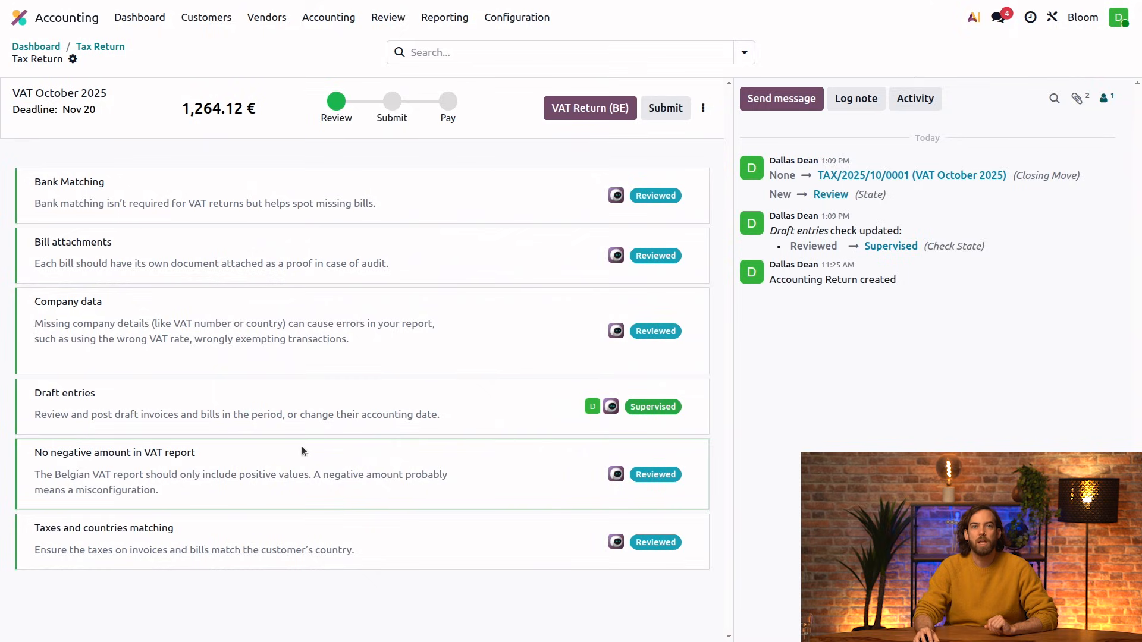
left_click(47, 48)
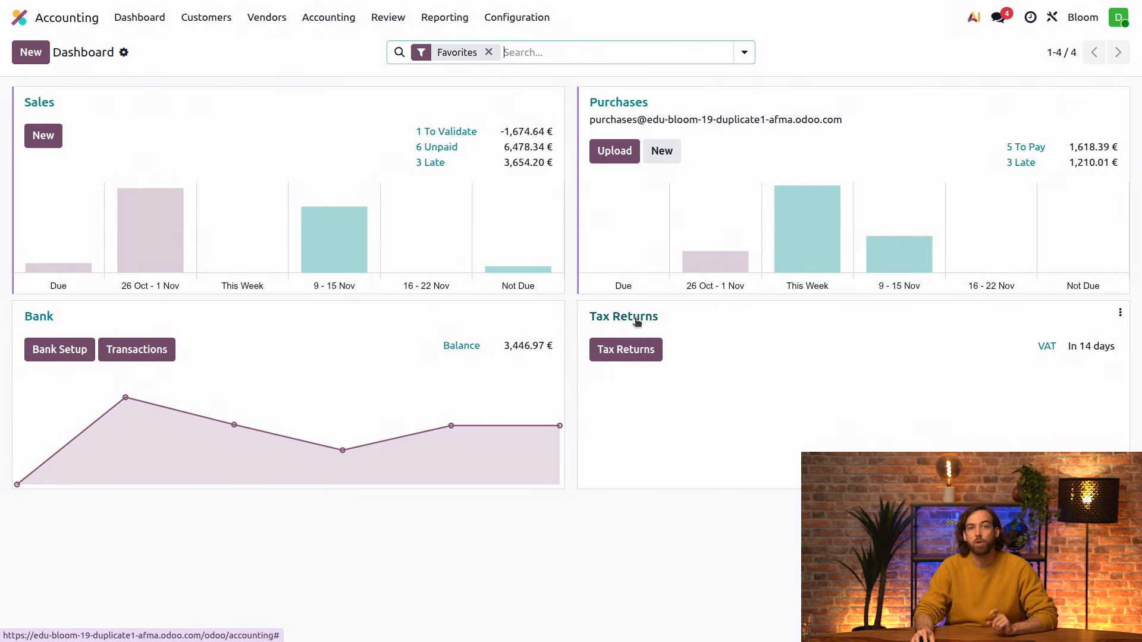
left_click(636, 317)
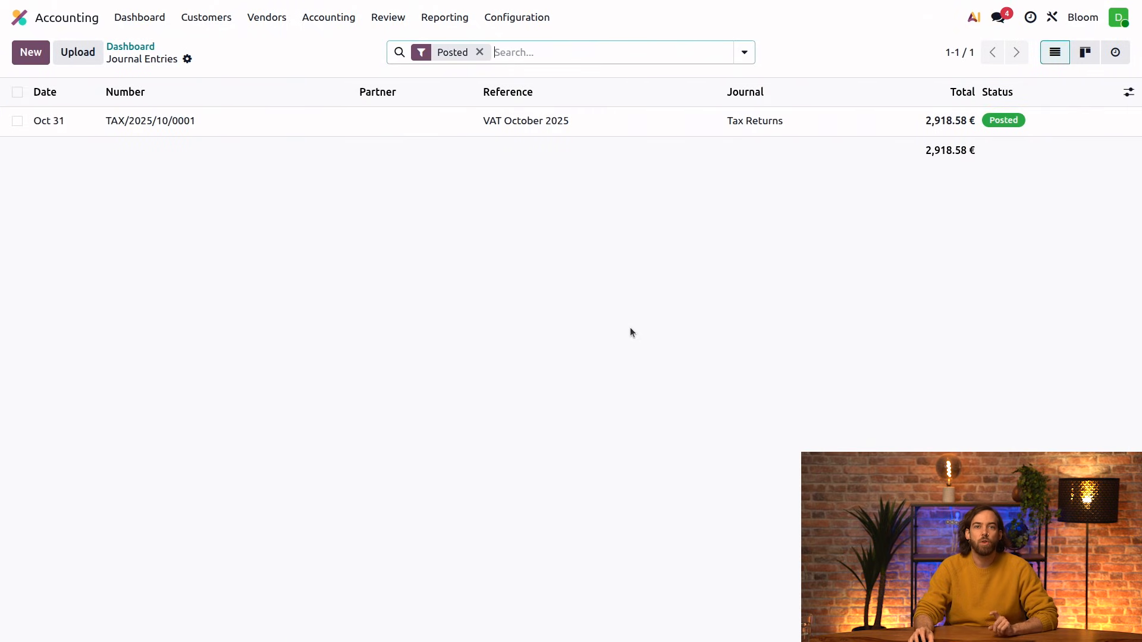
left_click(243, 132)
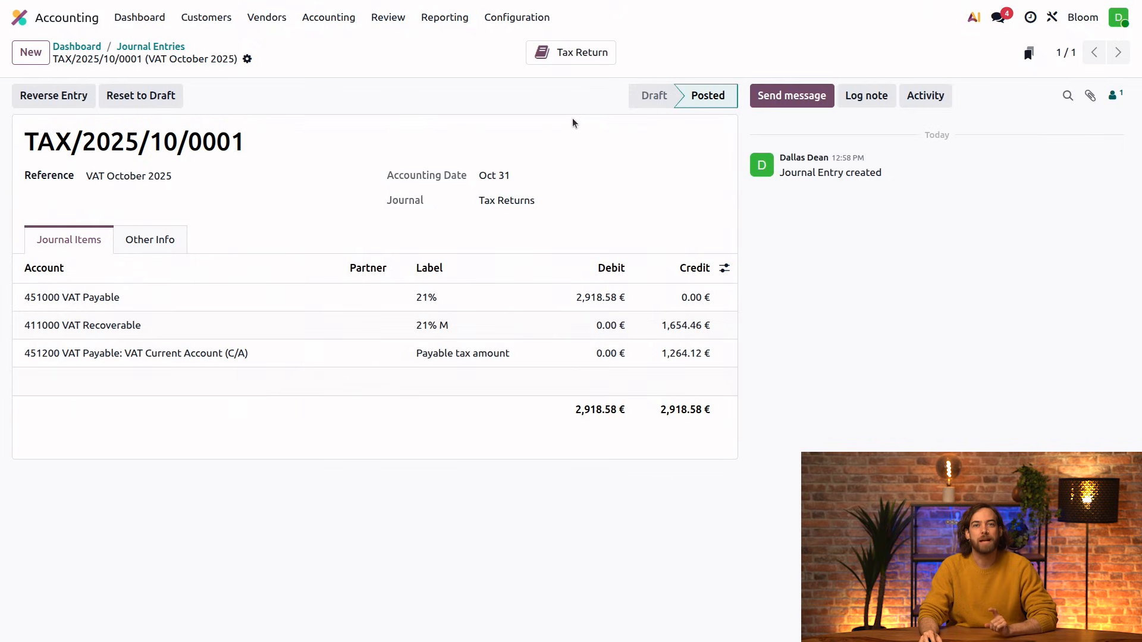
Go to the tax returns list and bring up the Belgian VAT return report.
left_click(323, 22)
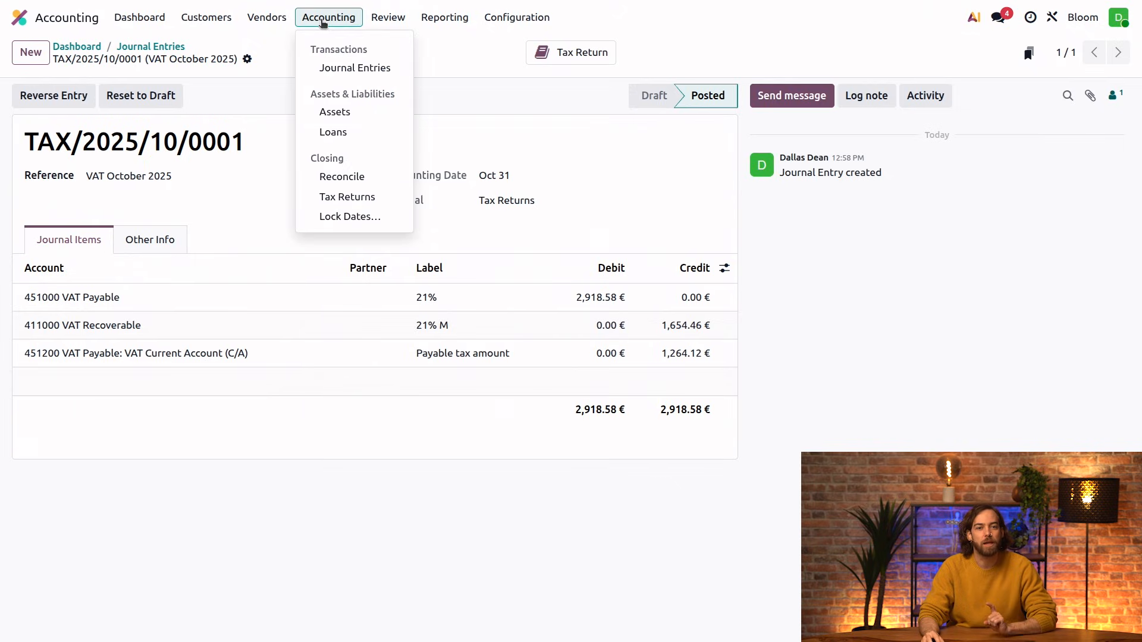
left_click(388, 200)
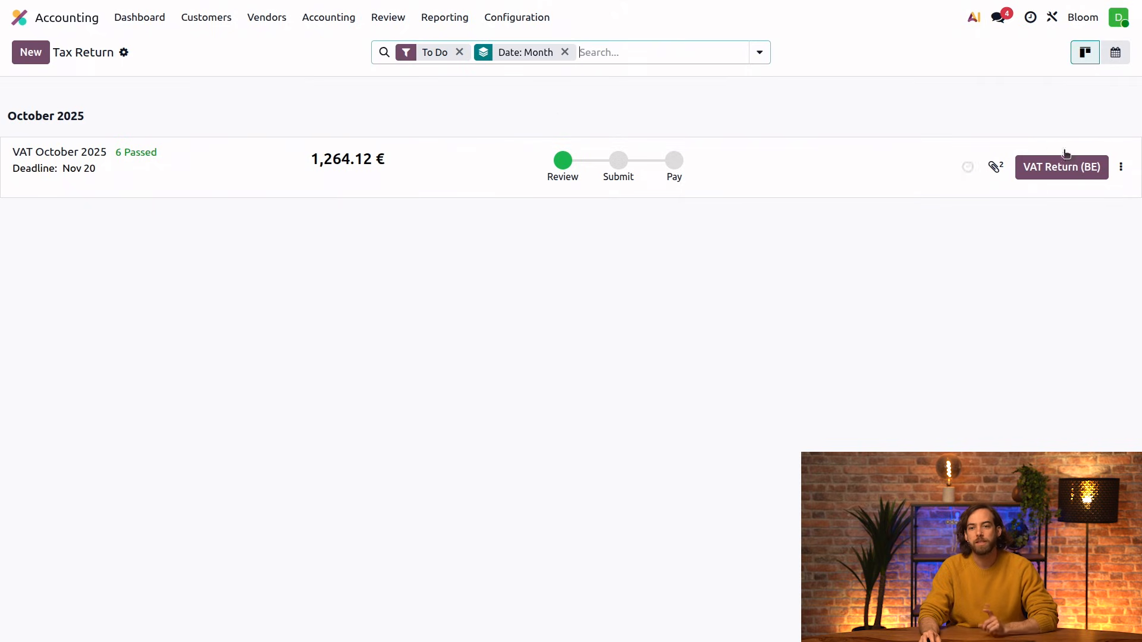
mouse_move(1062, 170)
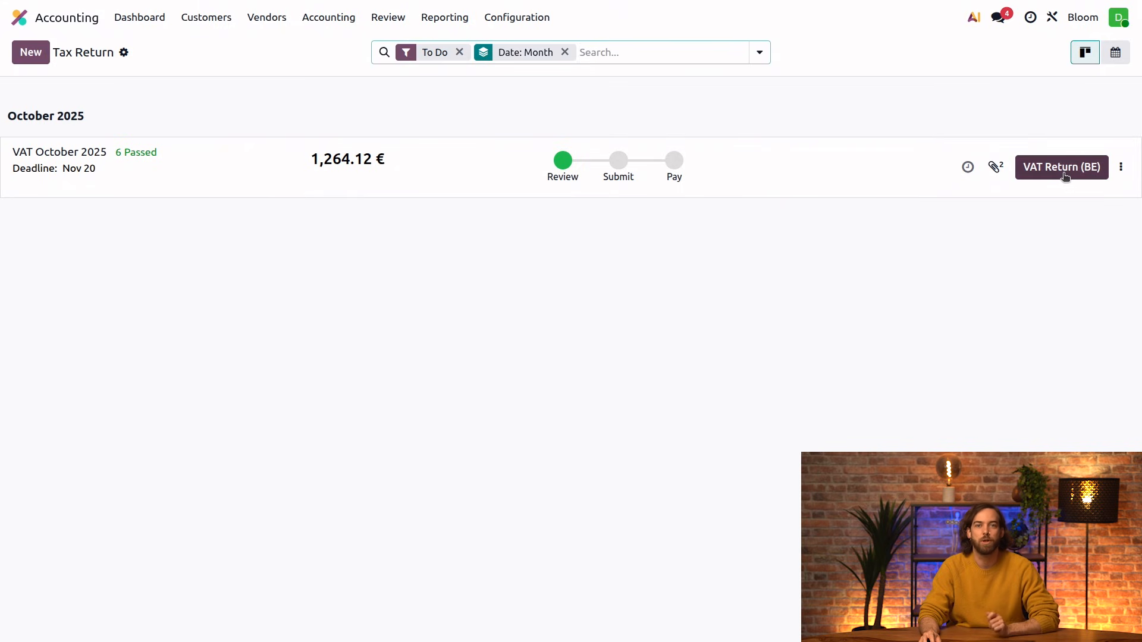
left_click(1064, 176)
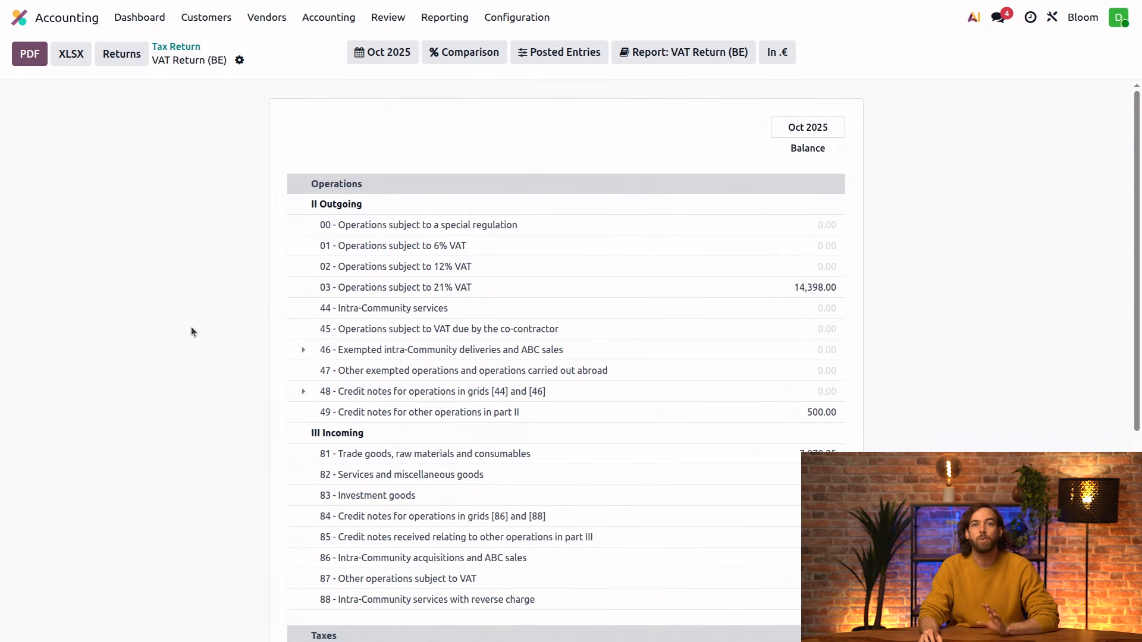
Check the Oct 2025 period filter and gear menu unchanged, then return to the tax returns list.
left_click(369, 65)
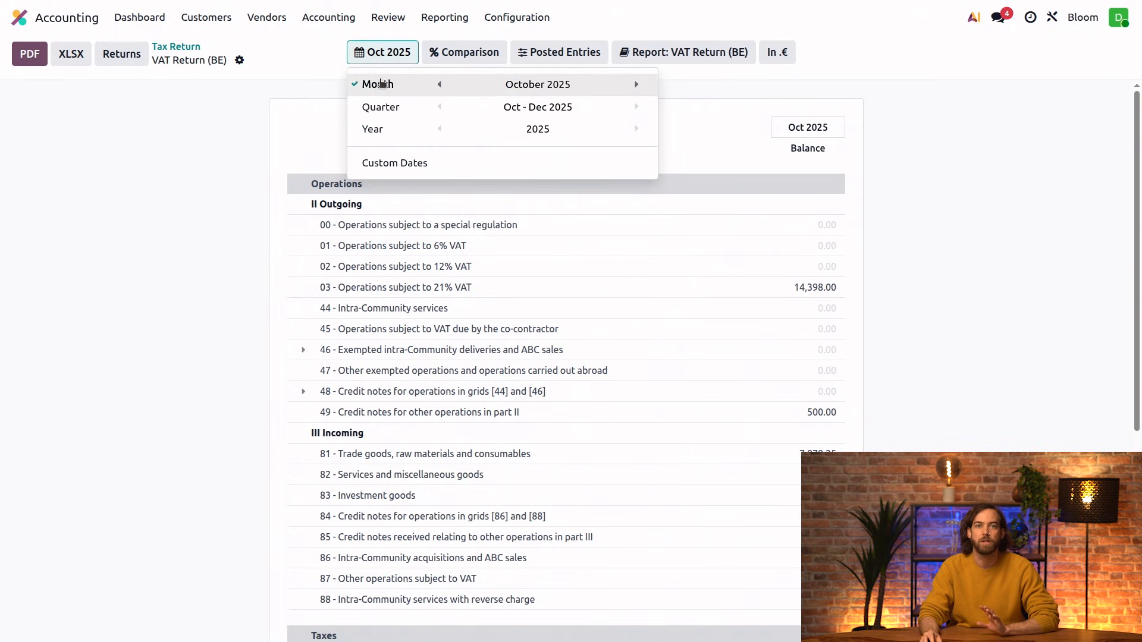
left_click(140, 207)
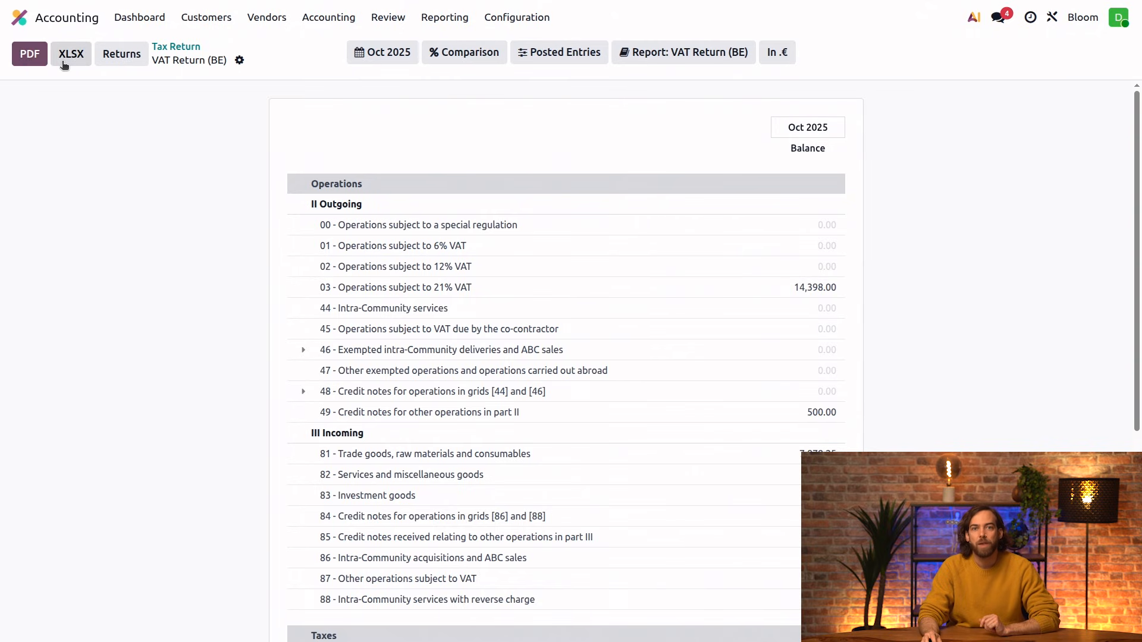
left_click(240, 59)
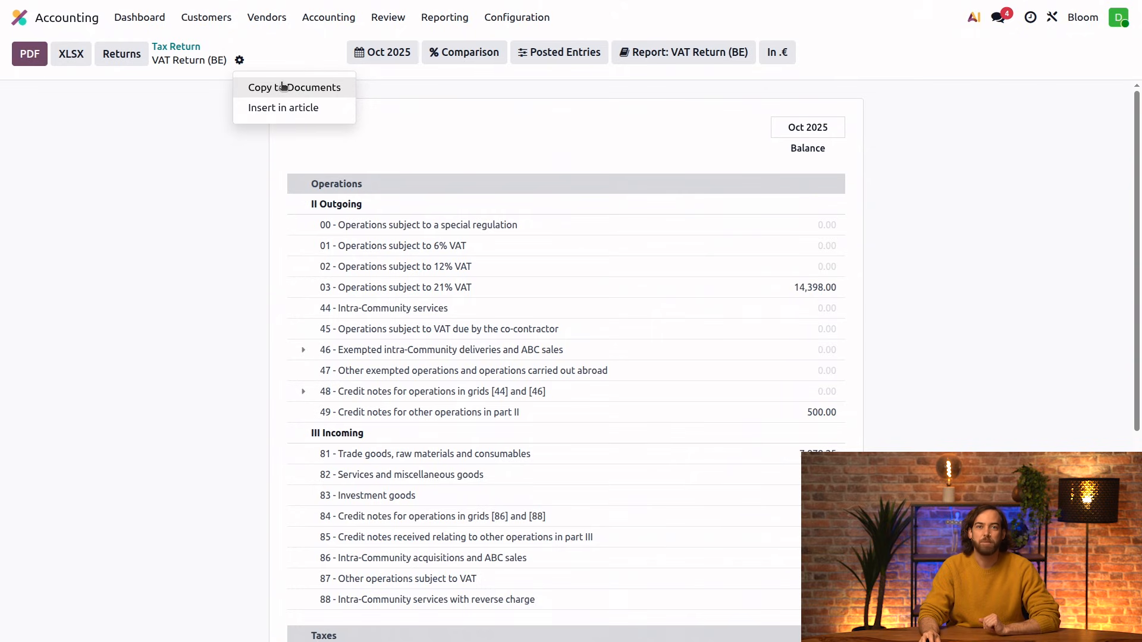
left_click(96, 138)
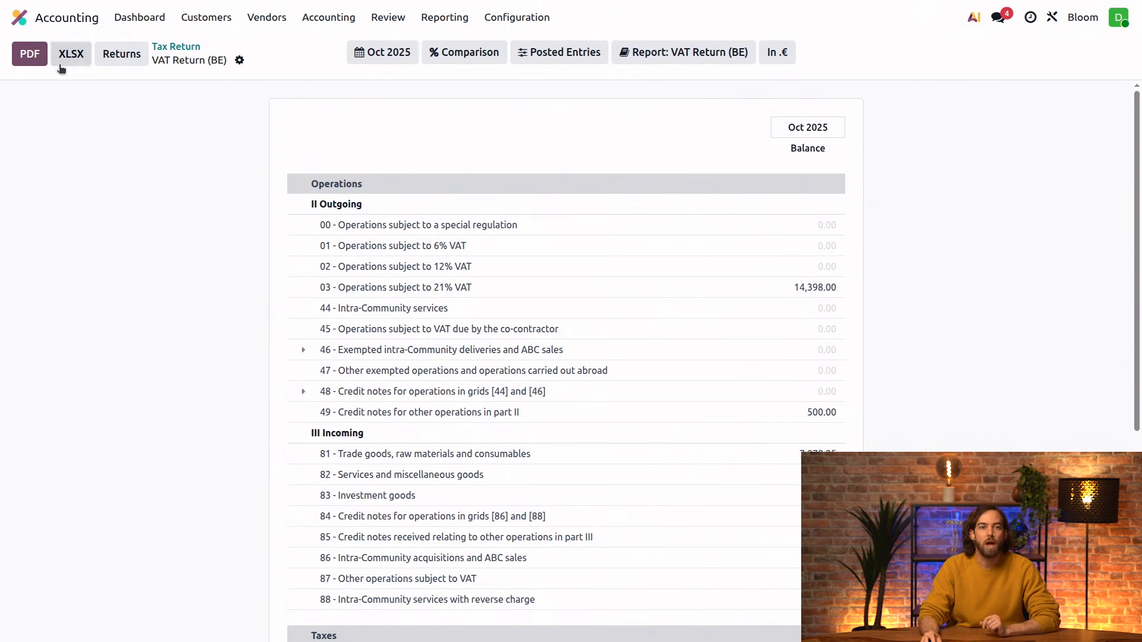
left_click(122, 54)
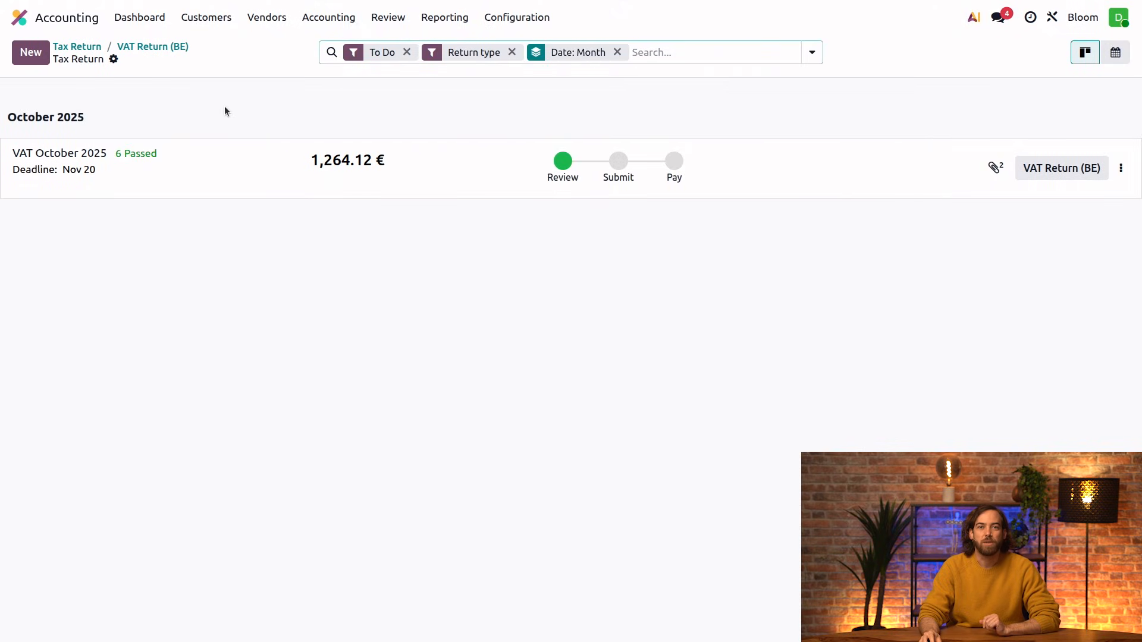
Start submission of the VAT October 2025 return from its card.
left_click(482, 175)
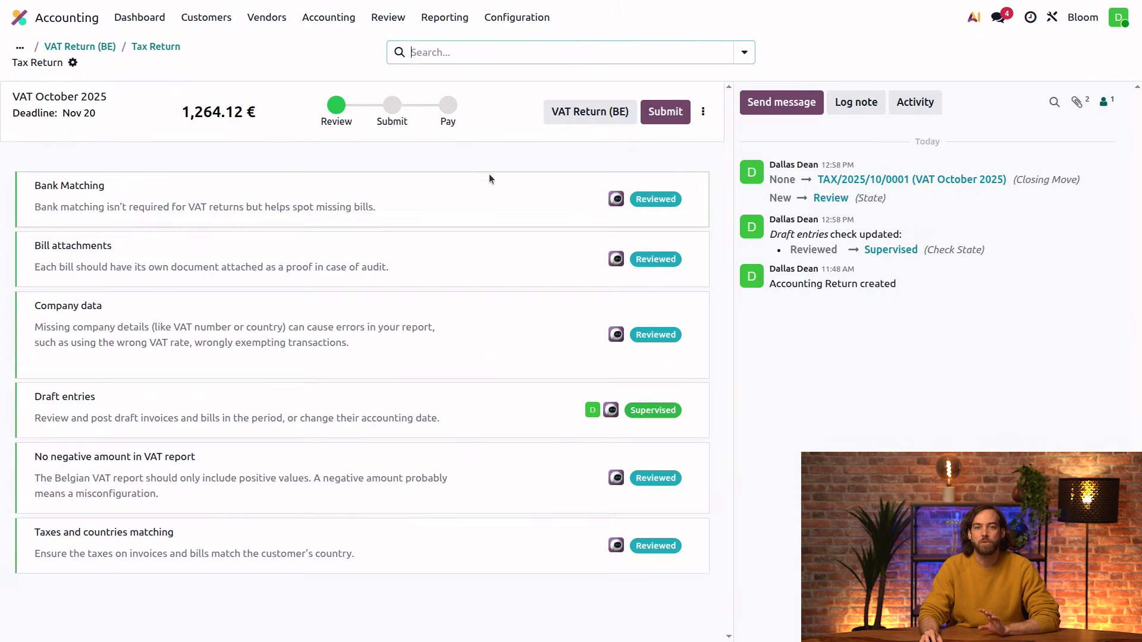
left_click(671, 119)
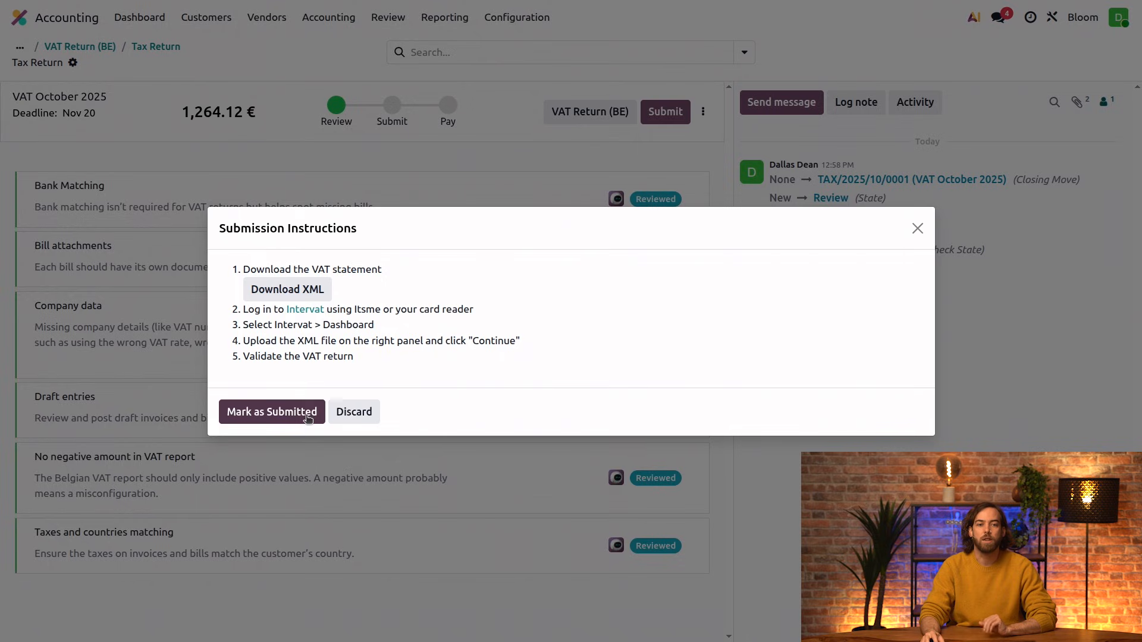
Mark the return as submitted, then mark the 1,264.12 € VAT payment as paid.
left_click(301, 419)
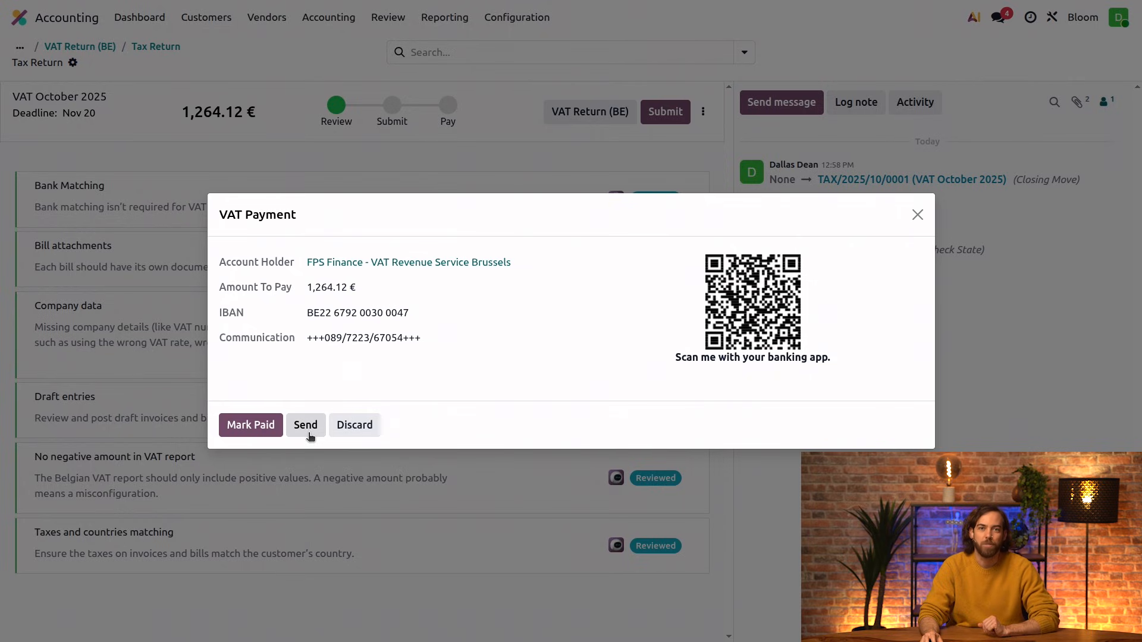
left_click(251, 424)
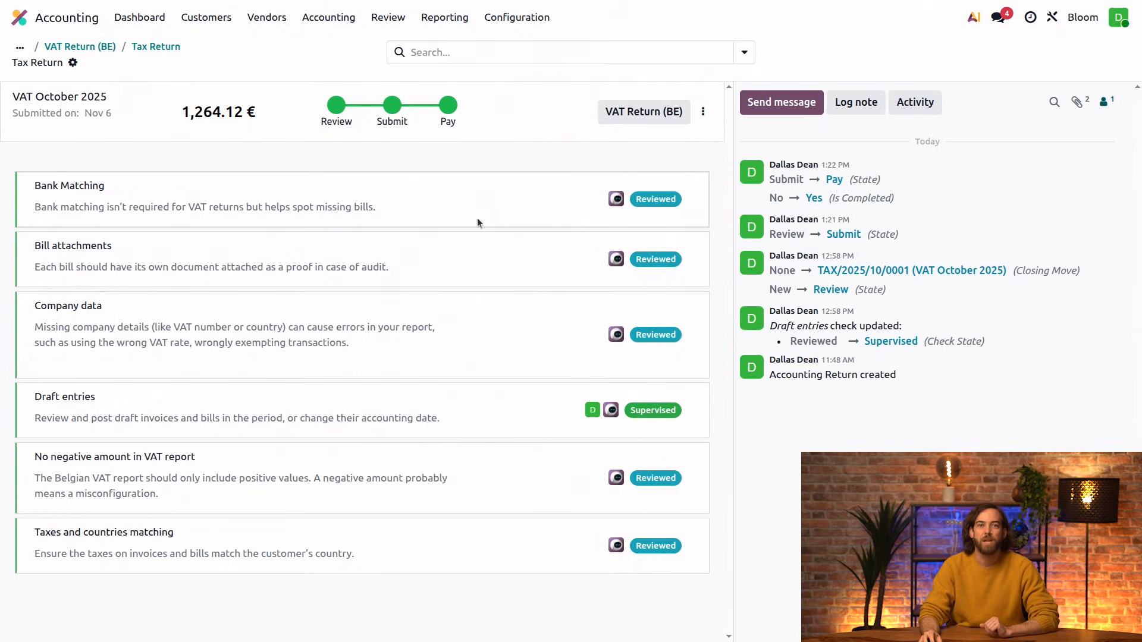
Return to the now-empty to-do tax returns list via the breadcrumb.
left_click(166, 48)
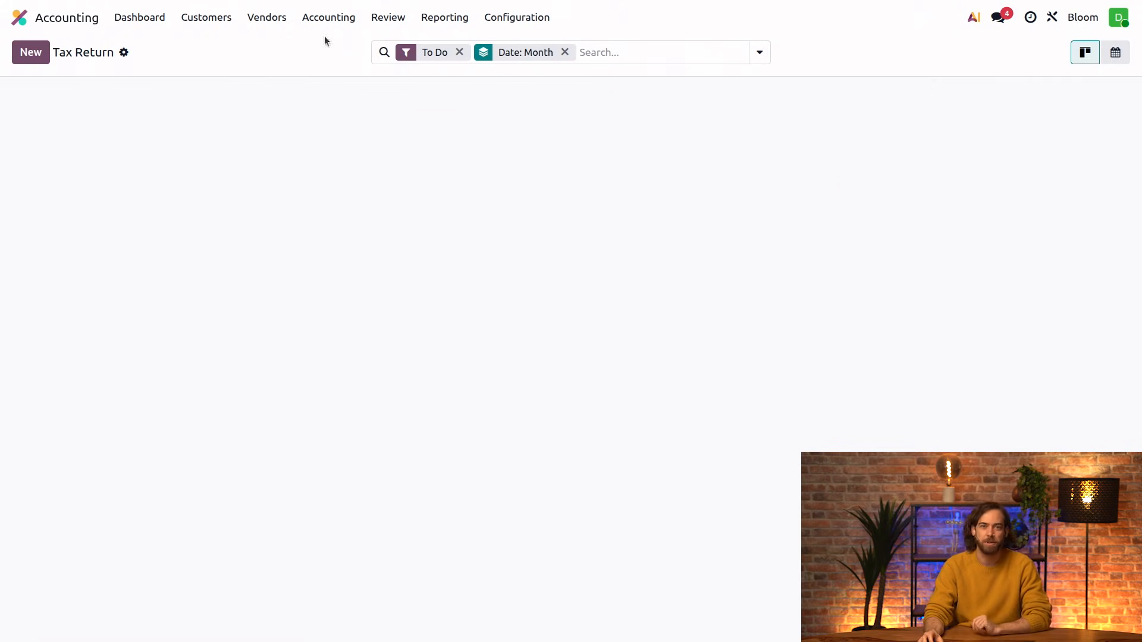
Start a new vendor bill for Landscape Supply Co. from the Bills list.
left_click(287, 23)
left_click(284, 48)
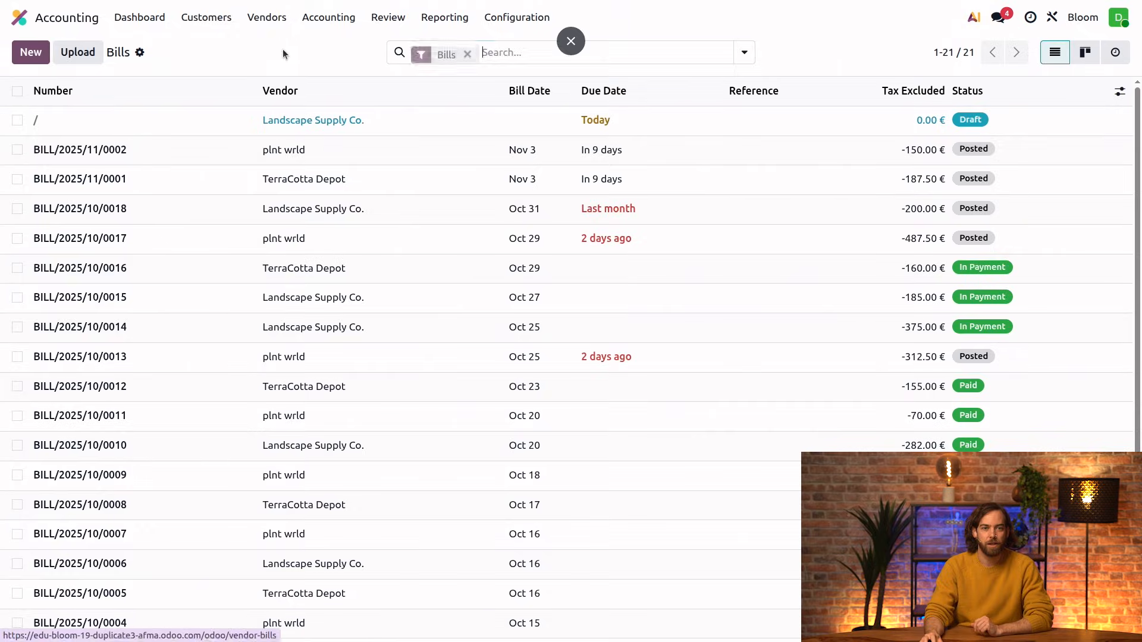
left_click(32, 55)
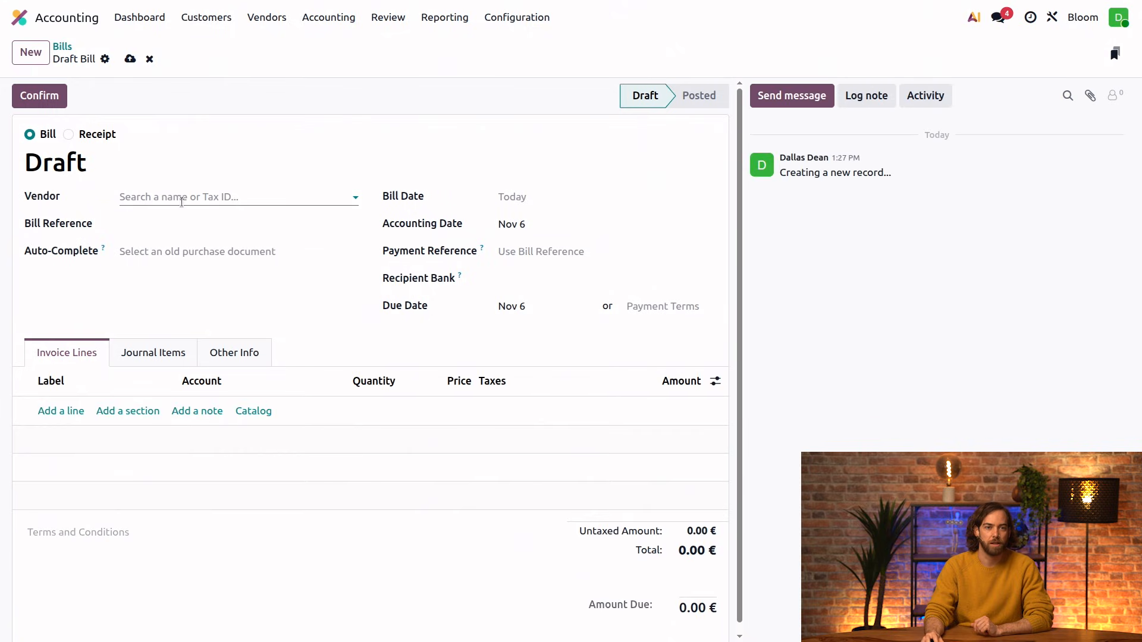
left_click(181, 198)
left_click(219, 263)
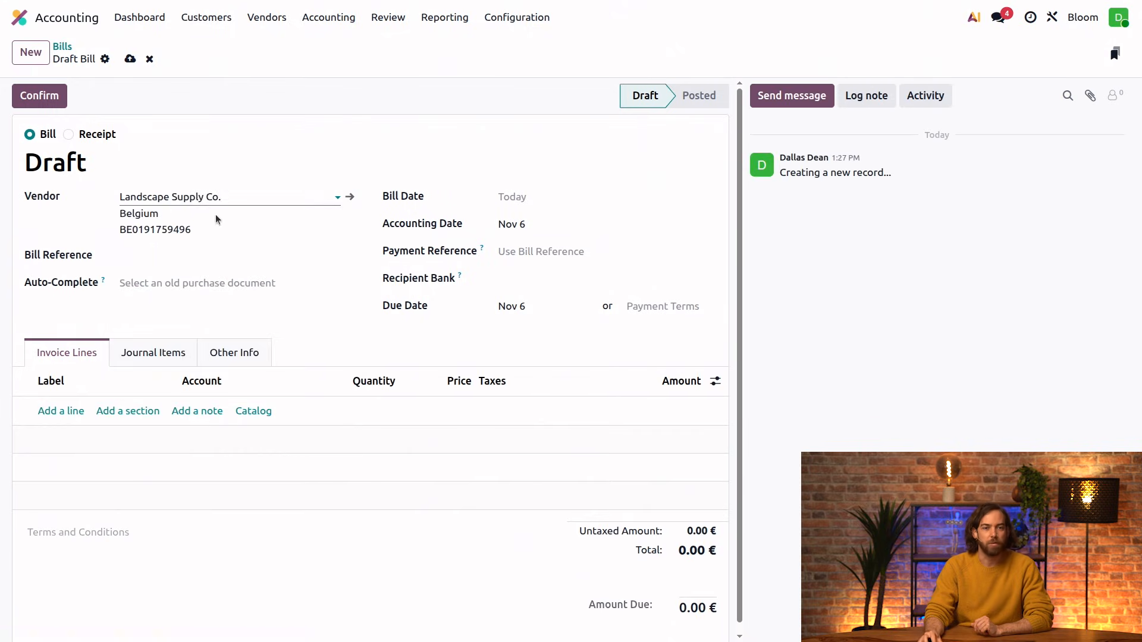
Add 3 Lavender to the bill from the vendor's catalog.
left_click(254, 410)
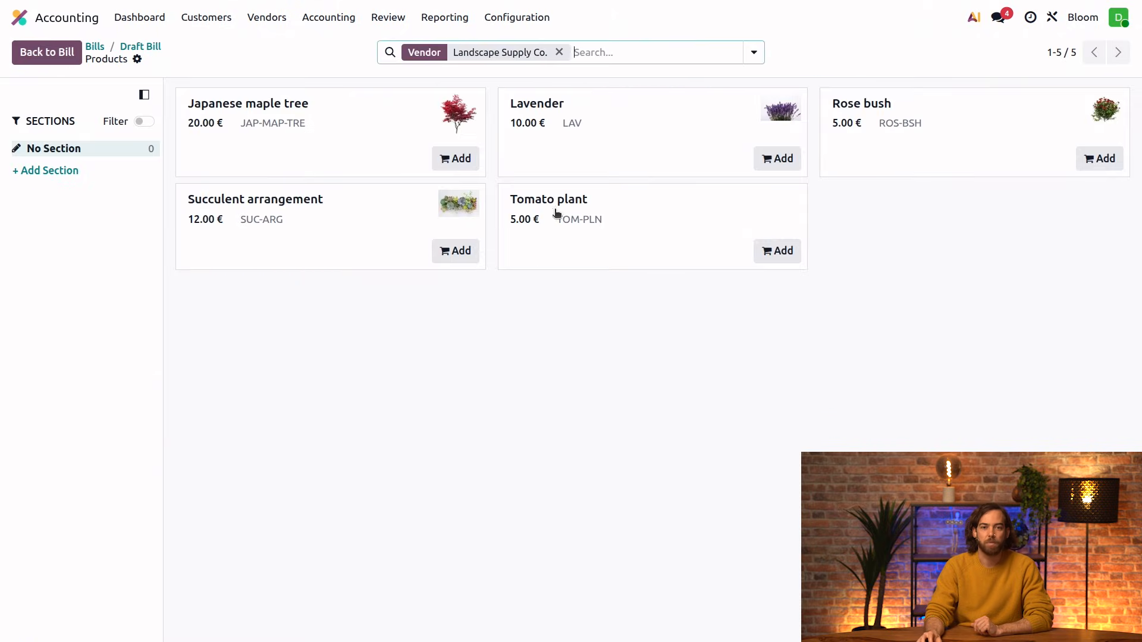
left_click(631, 127)
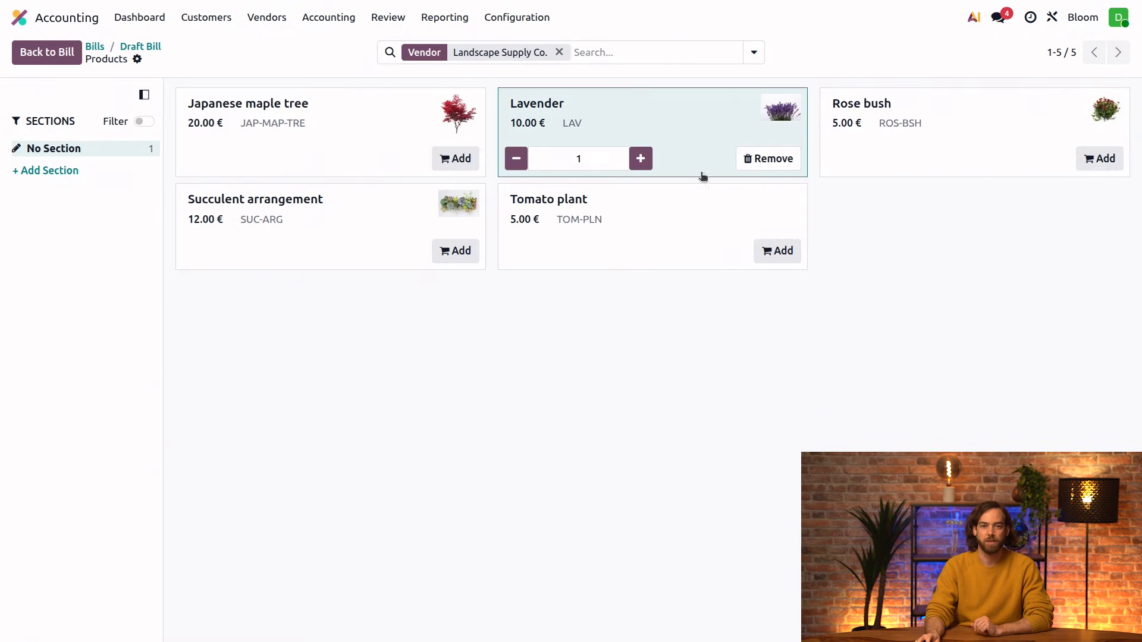
left_click(69, 56)
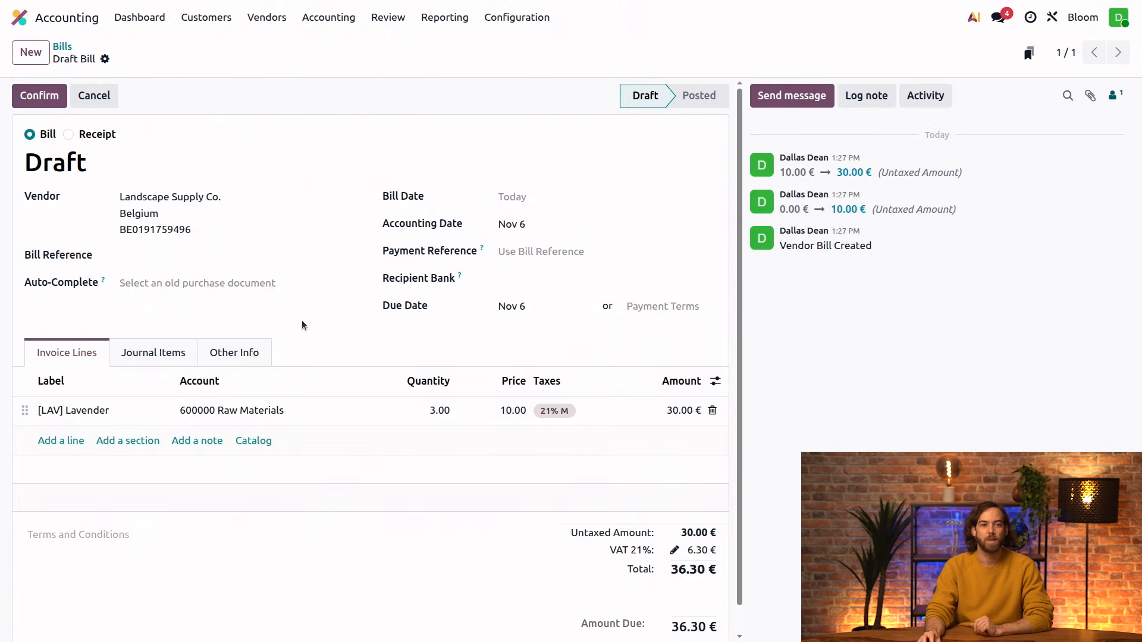
Backdate the Bill Date and Accounting Date to Oct 31, triggering the tax-lock warning.
left_click(572, 197)
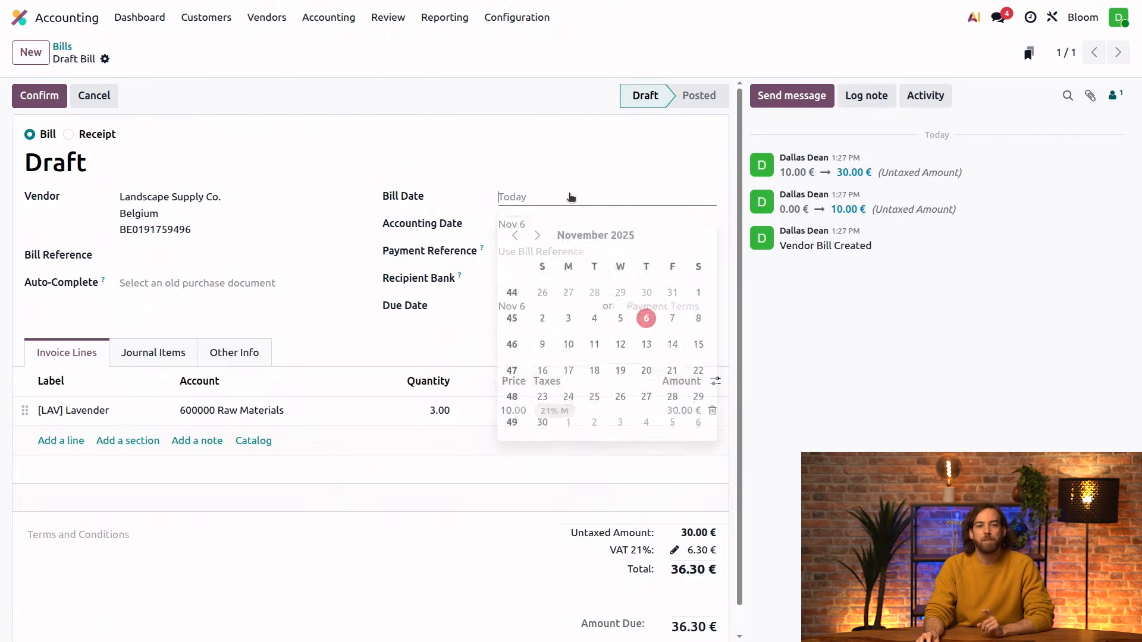
left_click(674, 287)
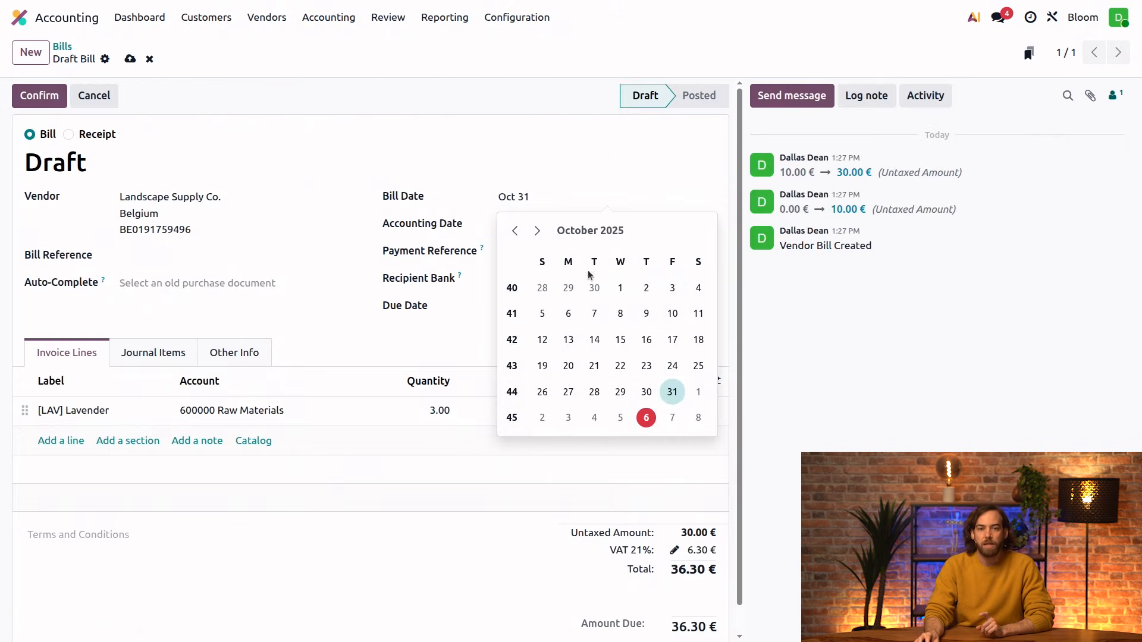
left_click(672, 393)
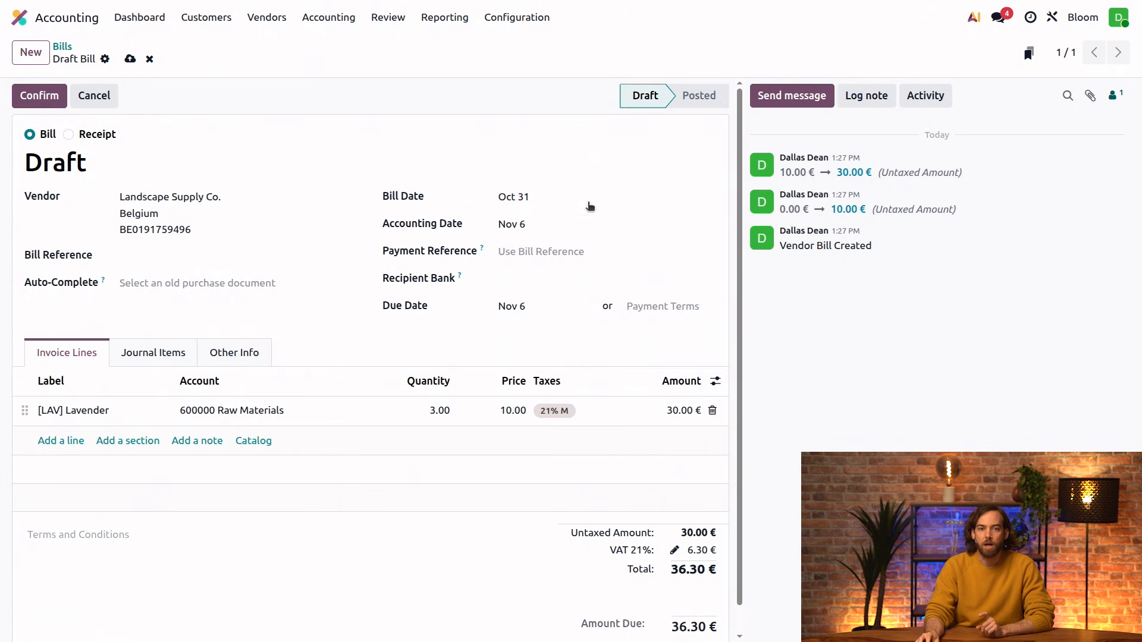
left_click(590, 224)
left_click(667, 322)
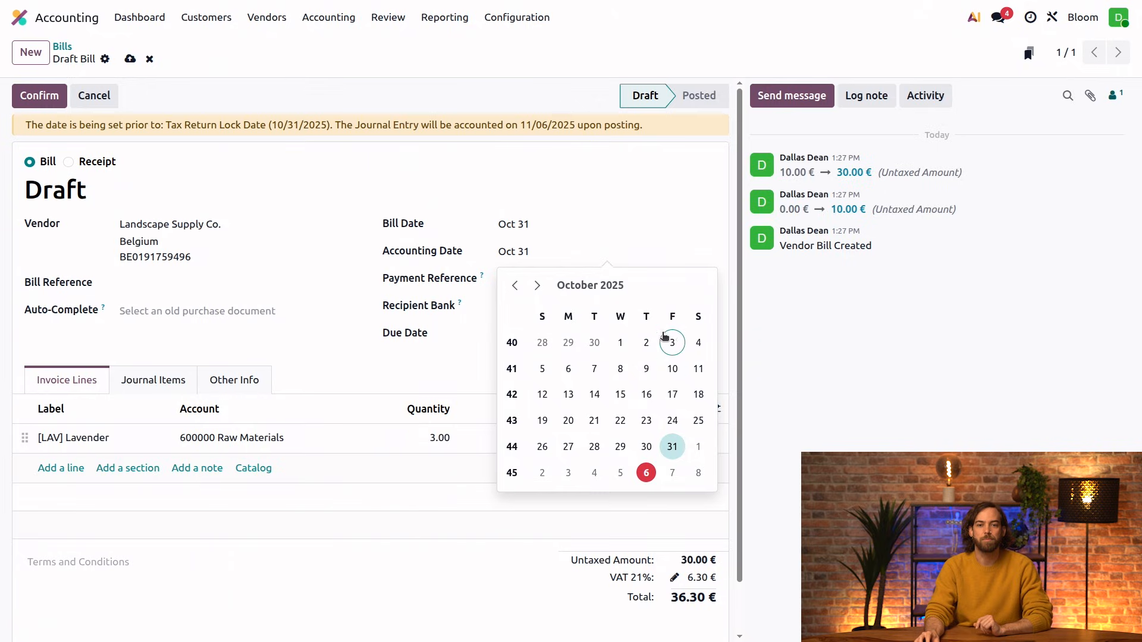
left_click(671, 447)
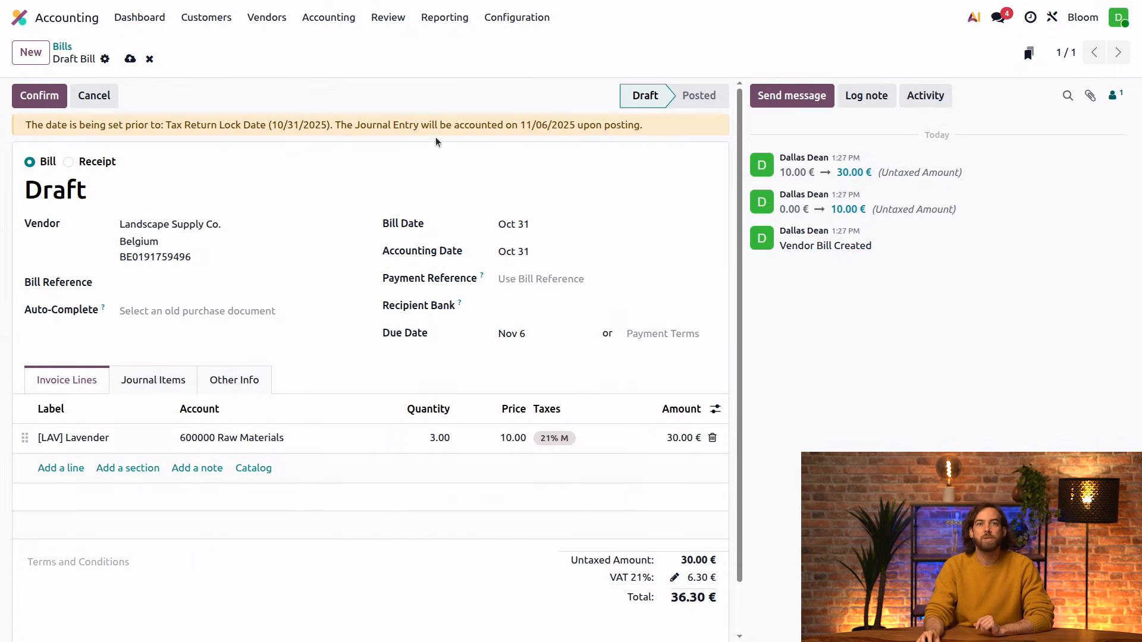